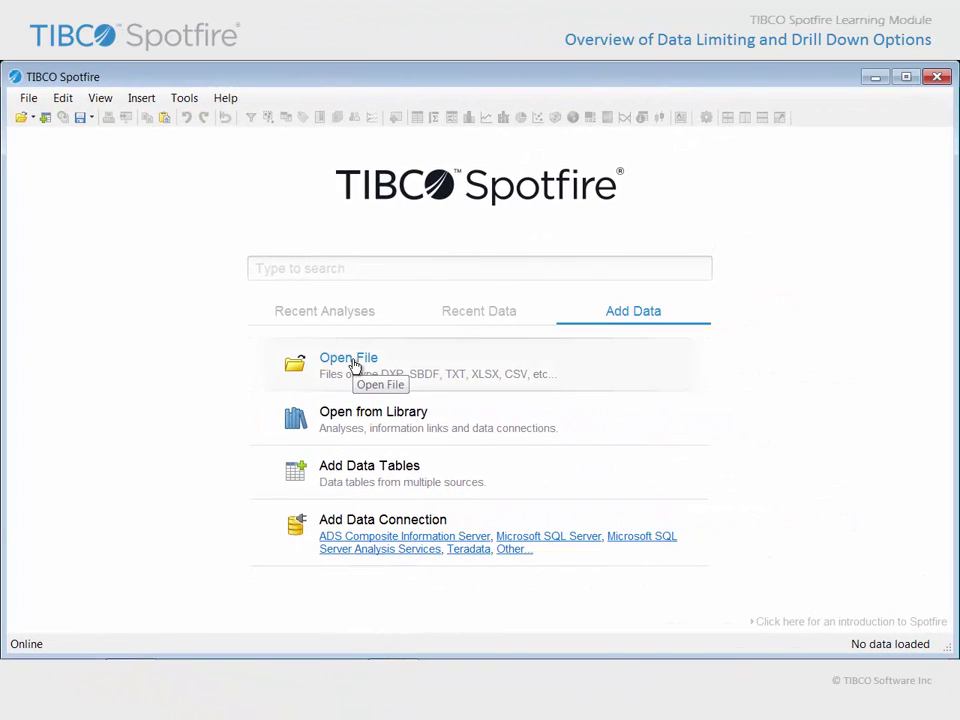
- Open the Open File dialog at the My Spotfire Demonstration Examples folder
left_click(354, 366)
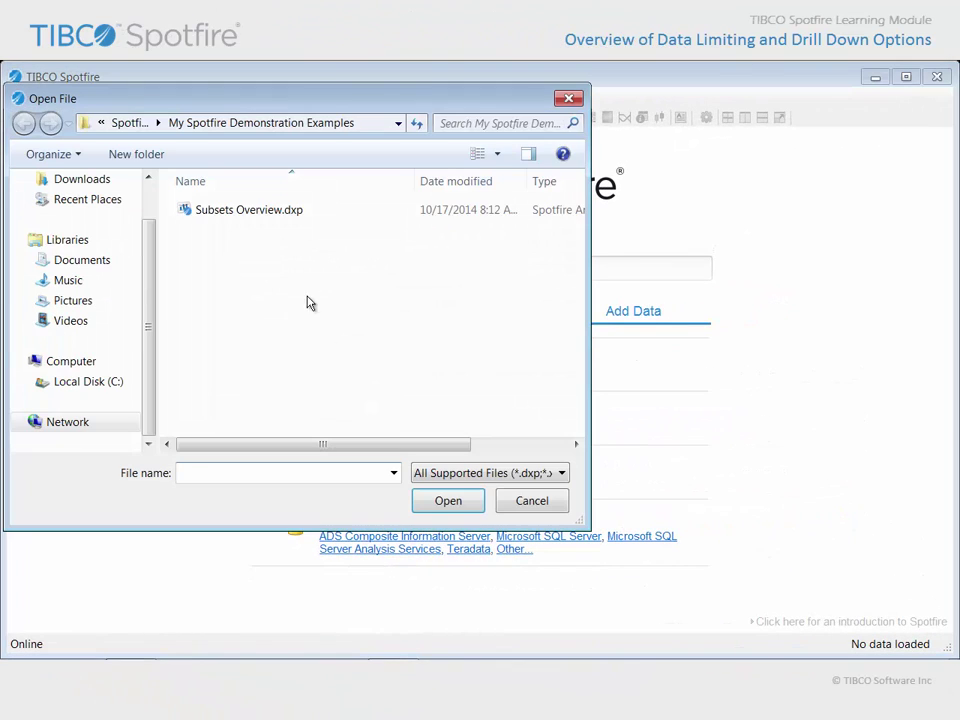
- Open Subsets Overview.dxp and accept the copyright terms to reach Simple Data Example
left_click(250, 219)
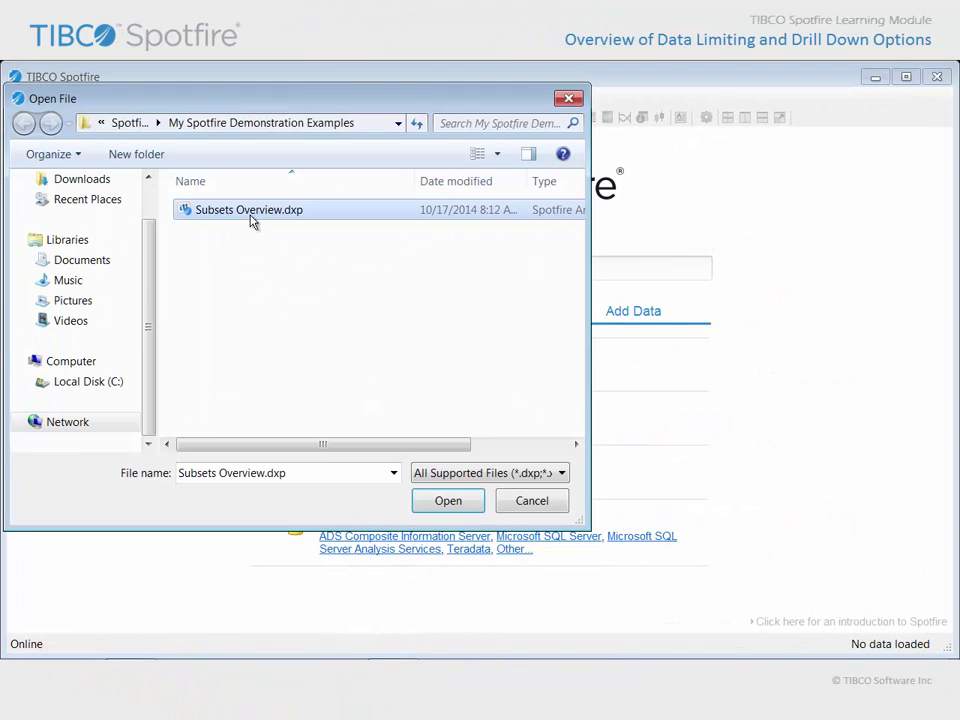
left_click(468, 499)
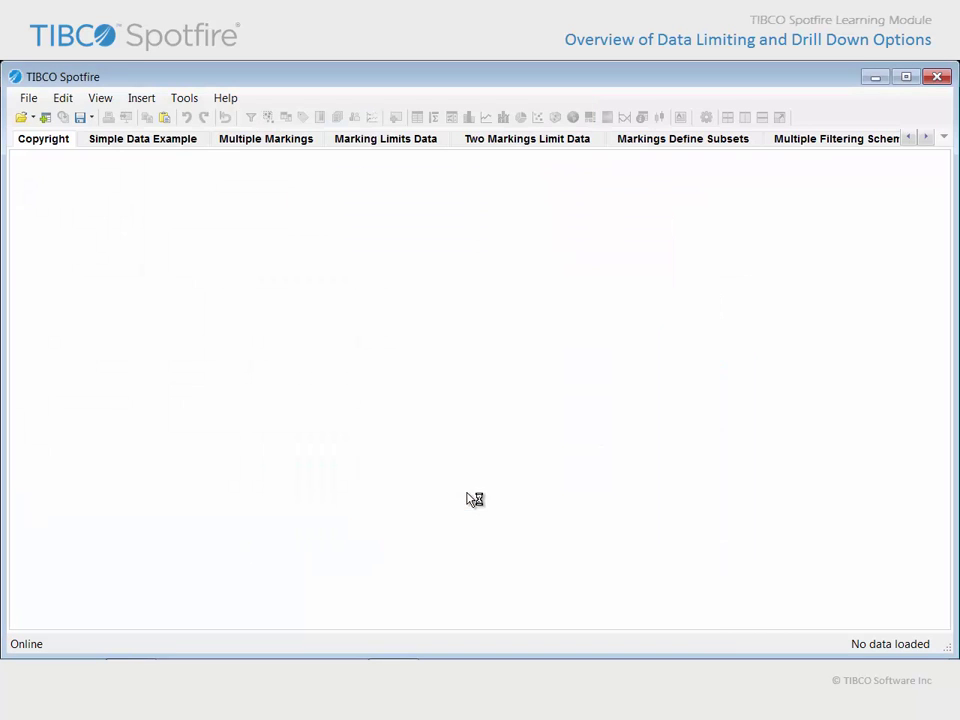
left_click(465, 213)
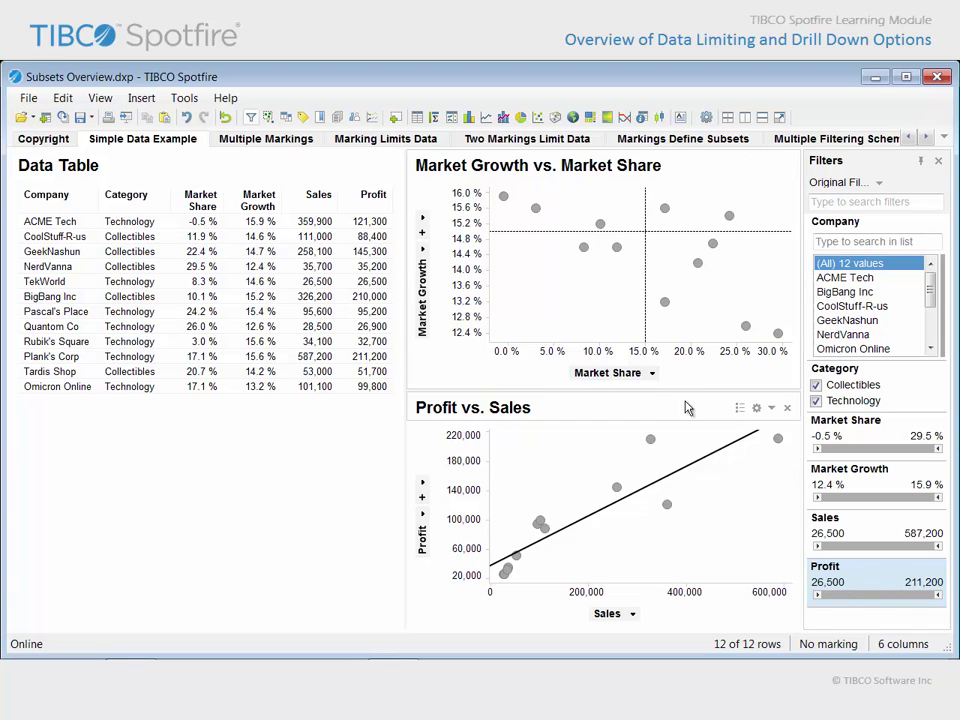
- Activate the Profit vs. Sales plot and inspect details of its company points
left_click(674, 419)
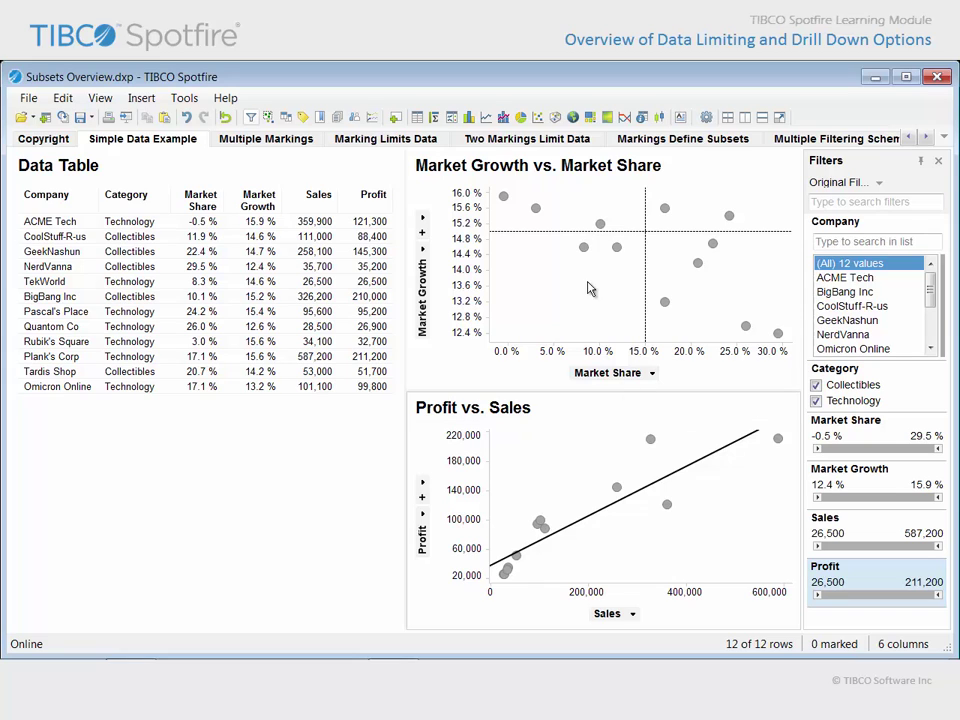
mouse_move(586, 257)
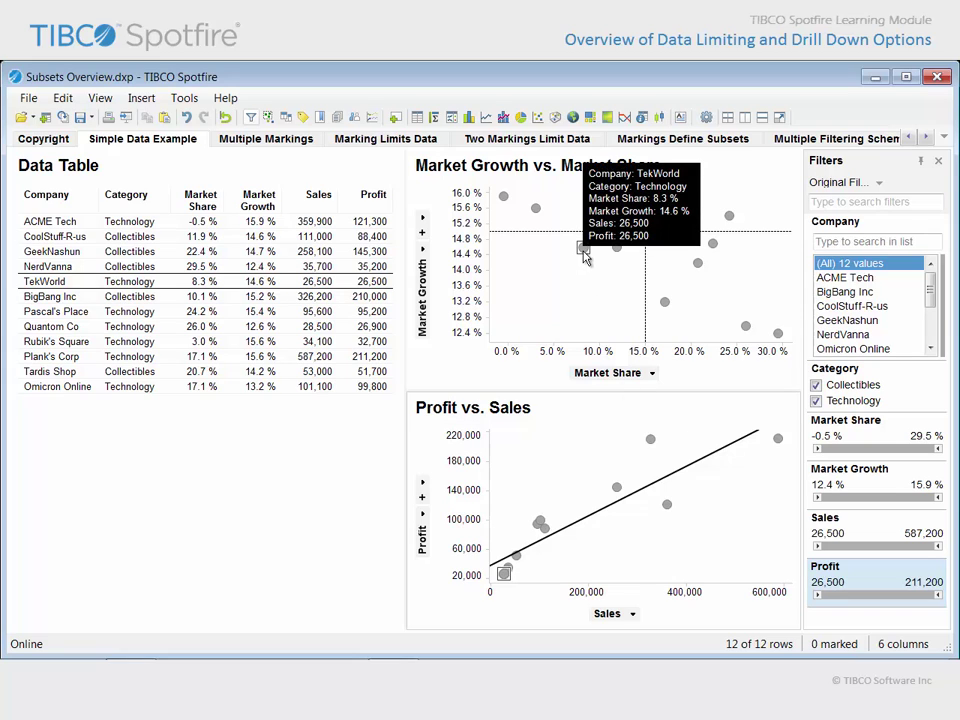
mouse_move(618, 255)
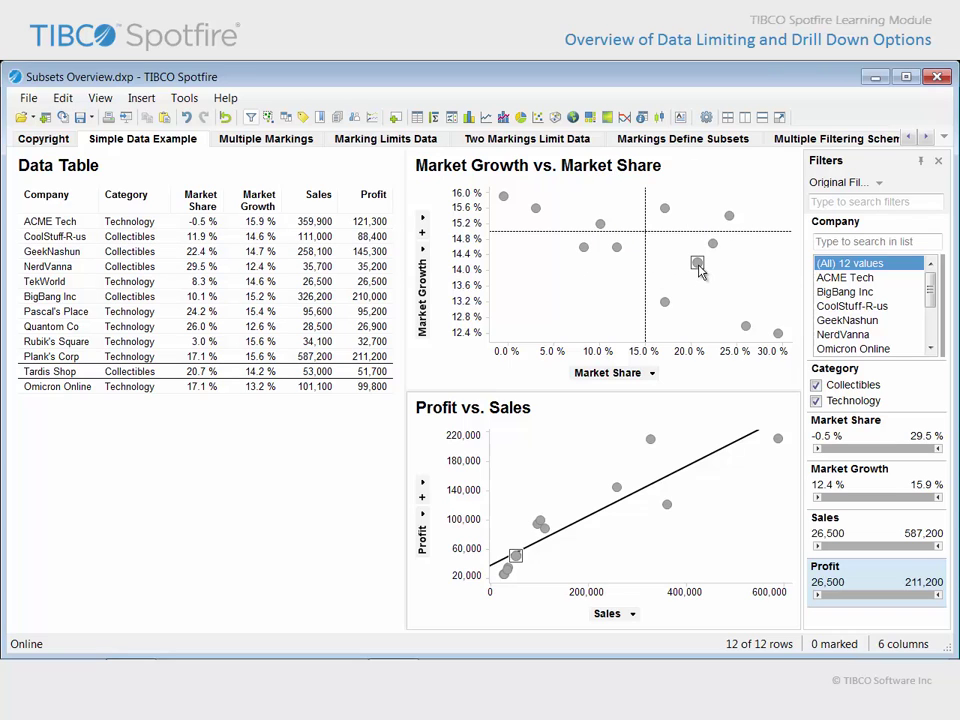
mouse_move(699, 270)
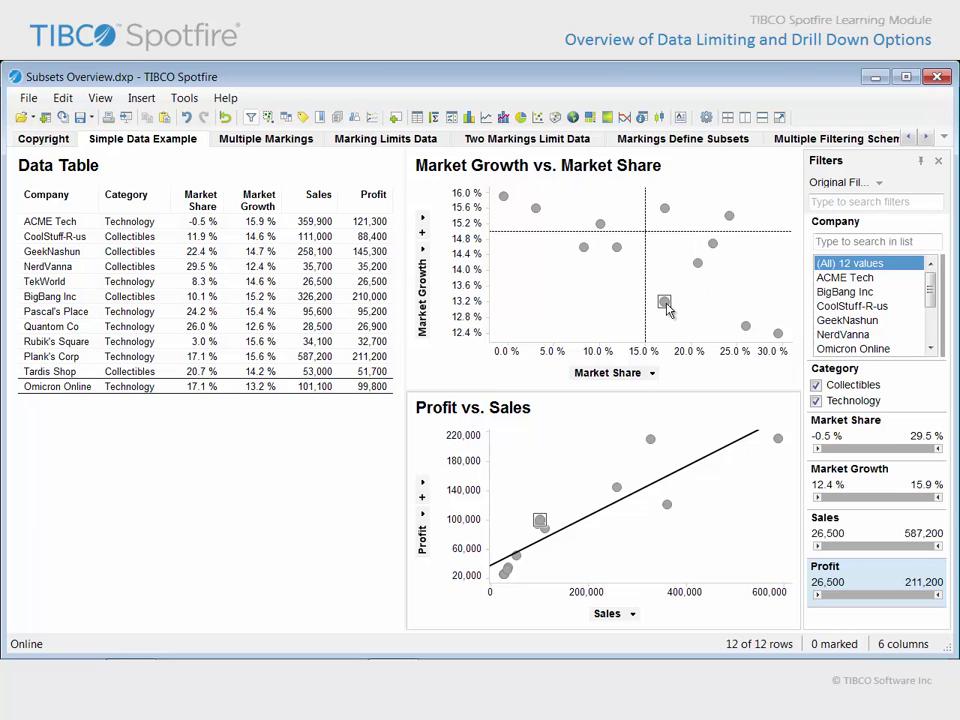
mouse_move(666, 304)
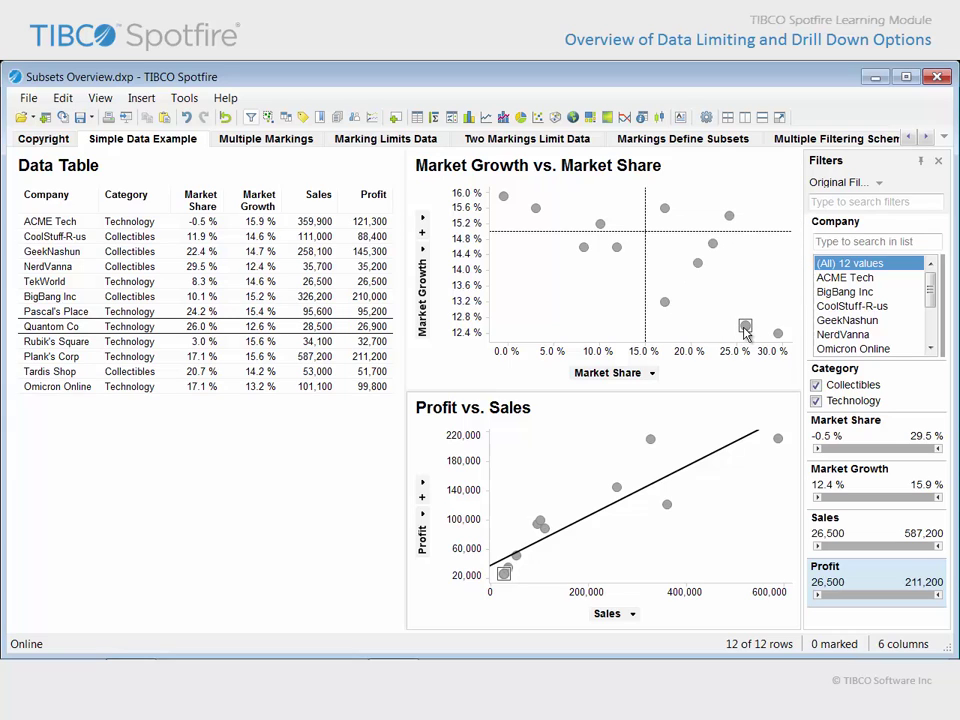
mouse_move(745, 328)
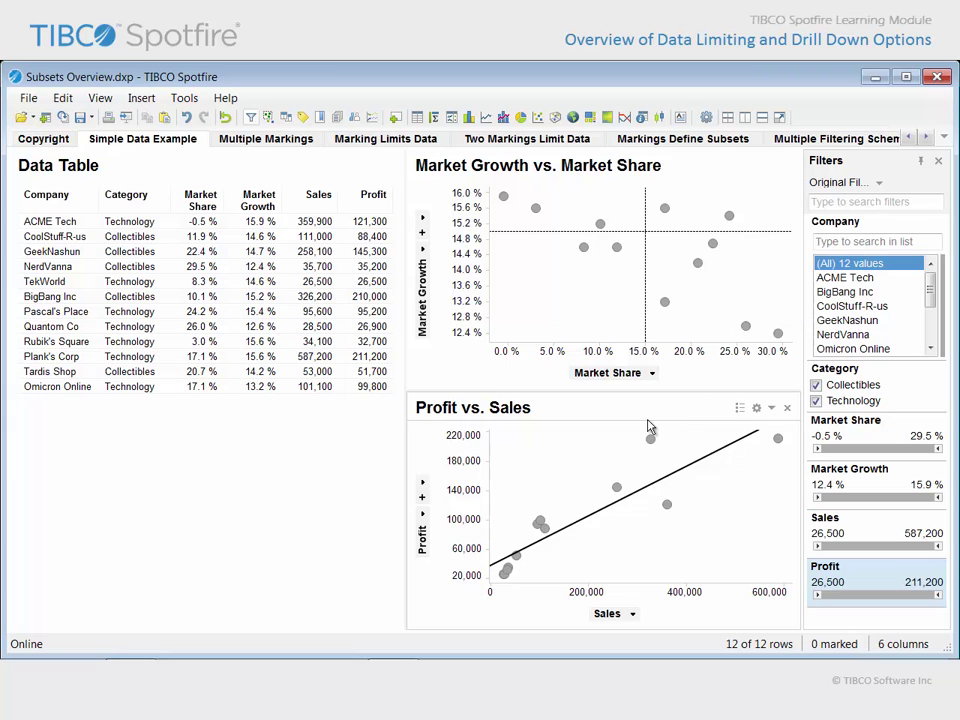
- Mark BigBang Inc, GeekNashun and ACME Tech, clear the marking, then go to Multiple Markings
left_click_drag(595, 430, 711, 542)
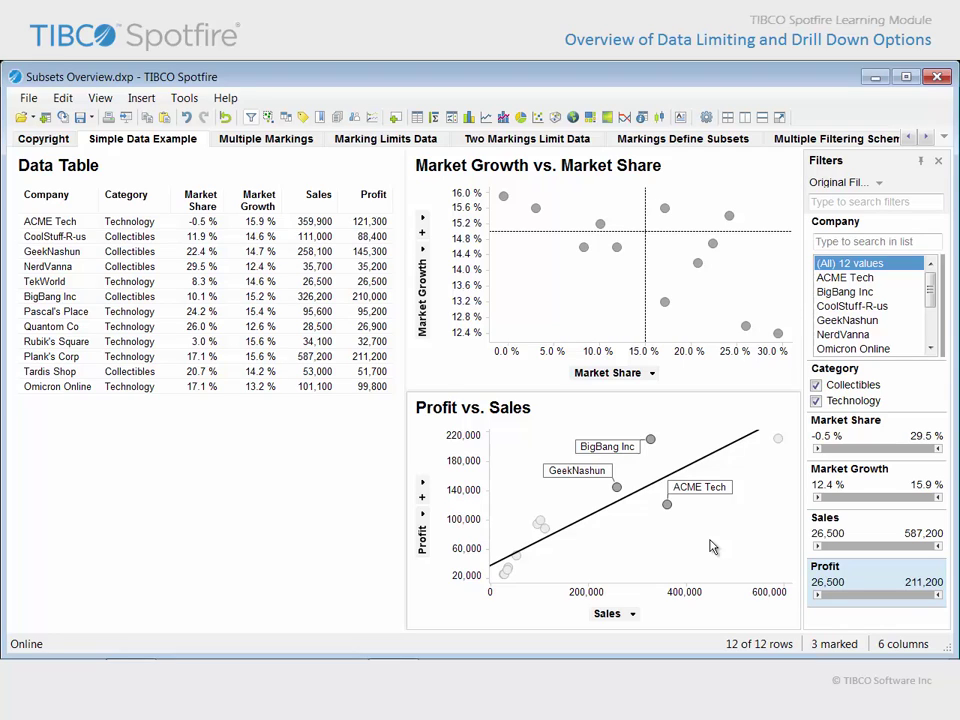
left_click(711, 546)
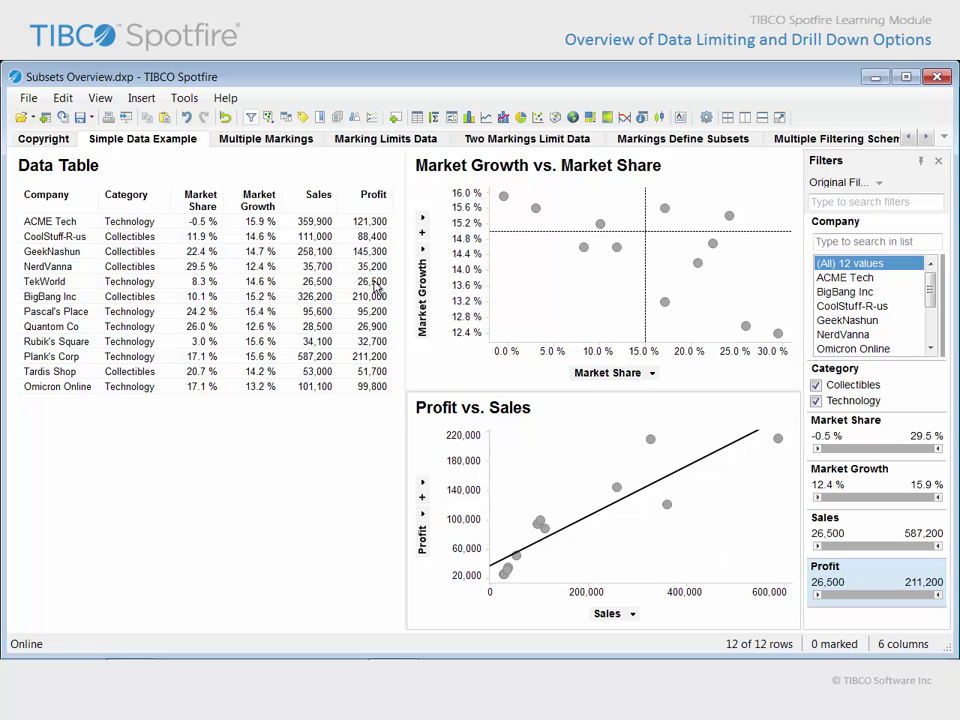
left_click(288, 143)
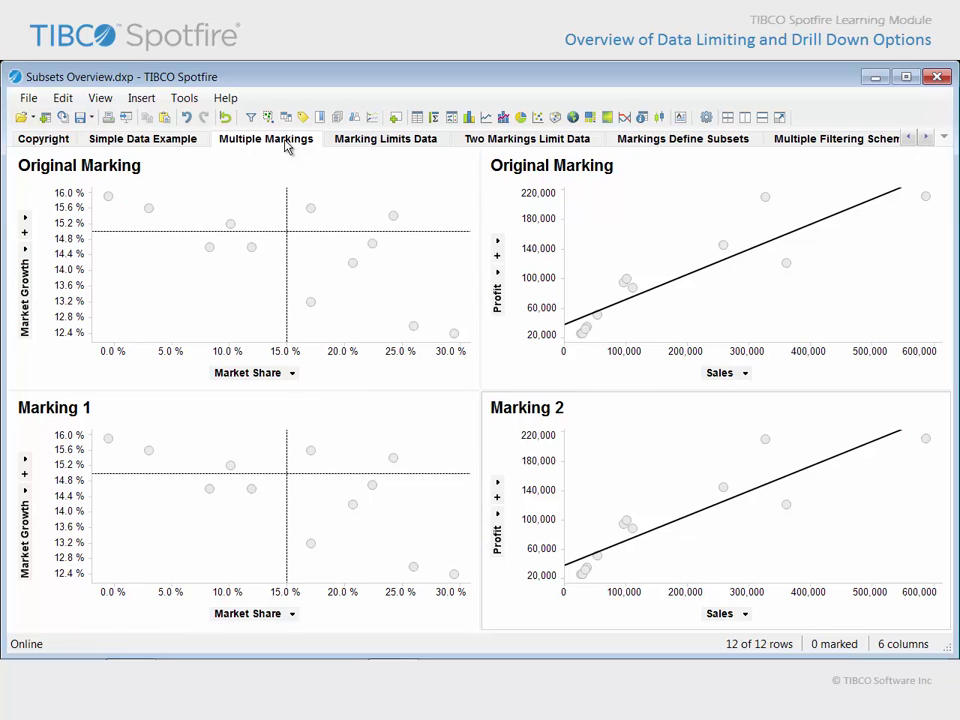
- In Original Marking, mark the three top-left points and the cluster near 100,000 sales
left_click(202, 172)
left_click(650, 173)
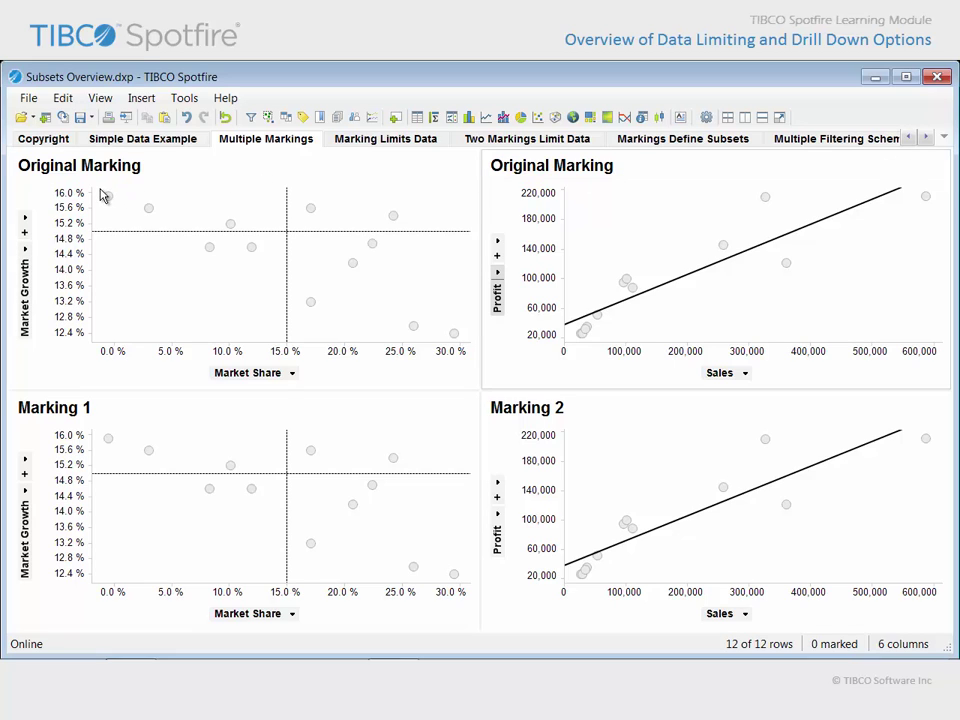
left_click_drag(102, 190, 251, 228)
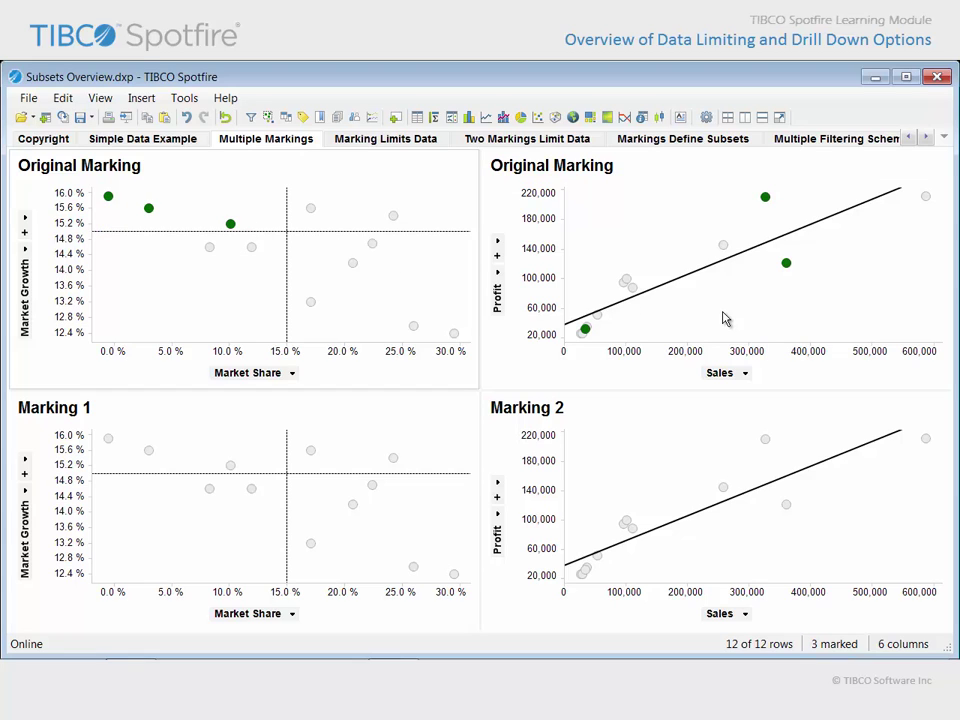
left_click_drag(682, 314, 612, 262)
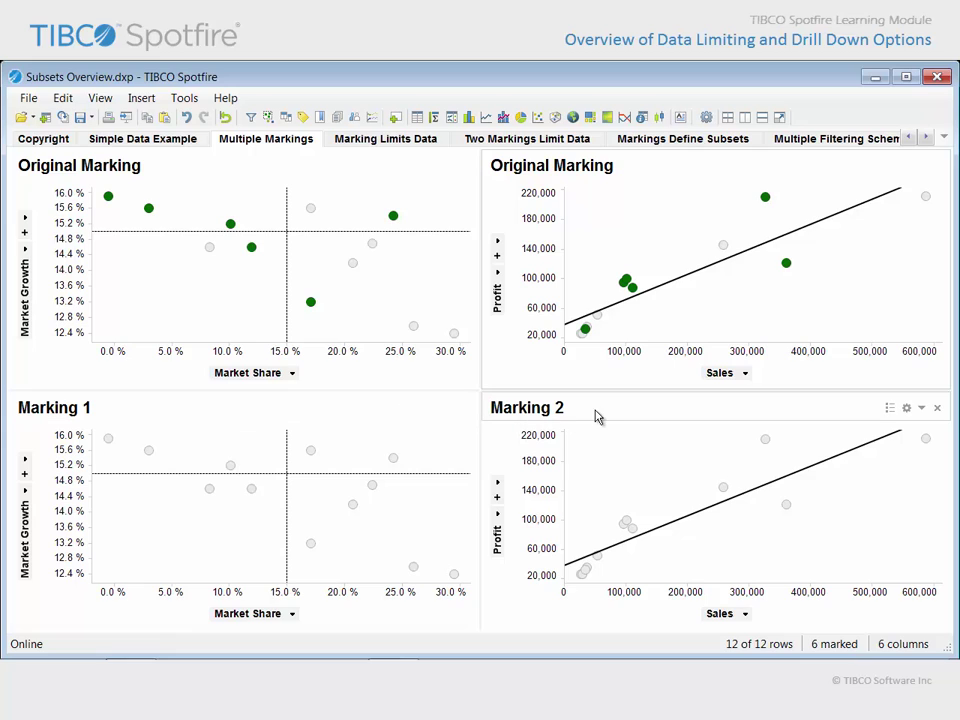
- Mark the three top-left points in Marking 1 and four highest-profit points in Marking 2
left_click(107, 443)
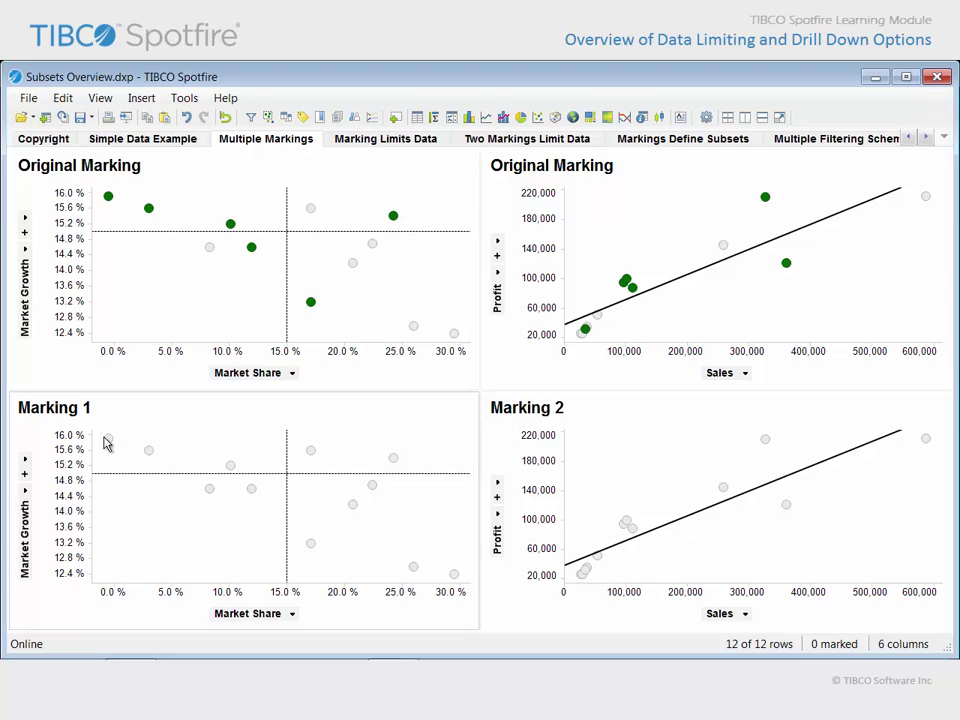
left_click_drag(104, 437, 249, 474)
left_click_drag(680, 427, 938, 532)
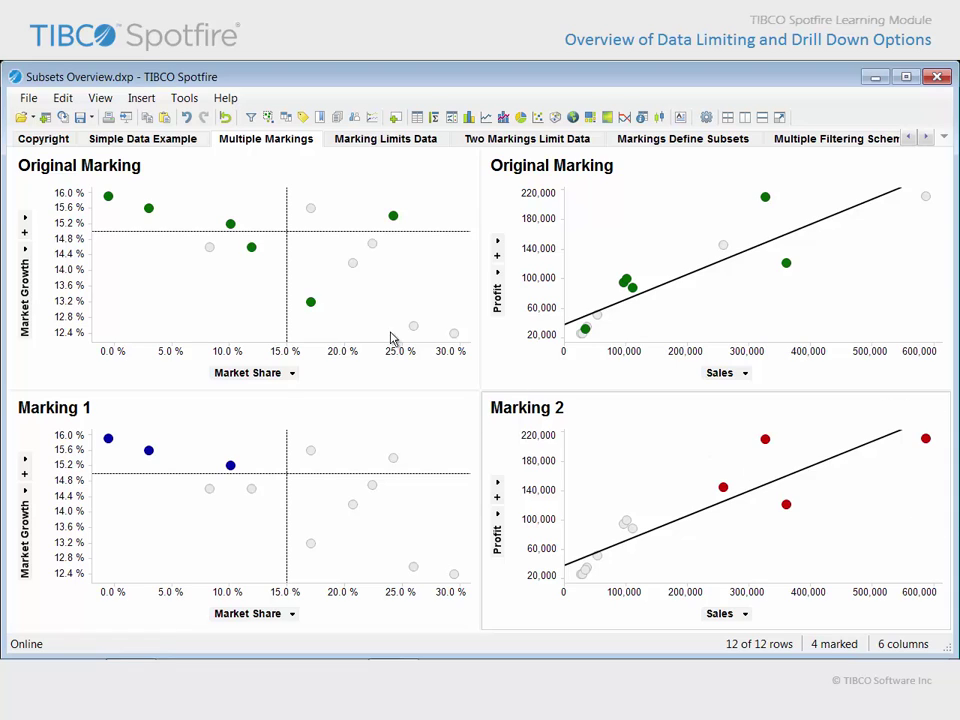
- Compare each plot's marked count, clear all three markings, then go to Marking Limits Data
left_click(172, 177)
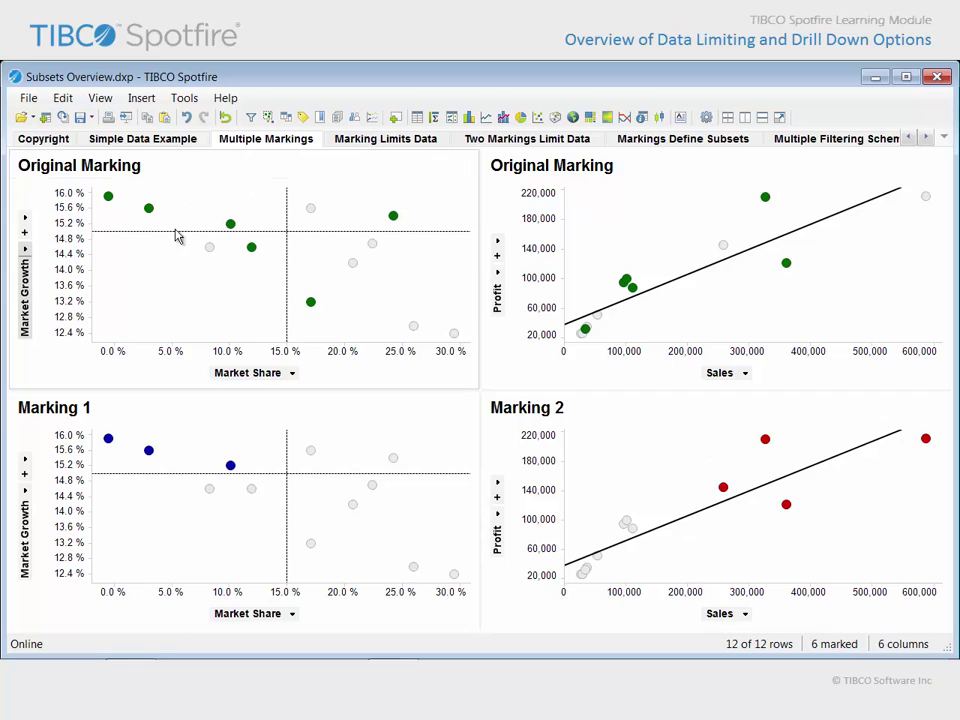
left_click(130, 405)
left_click(579, 418)
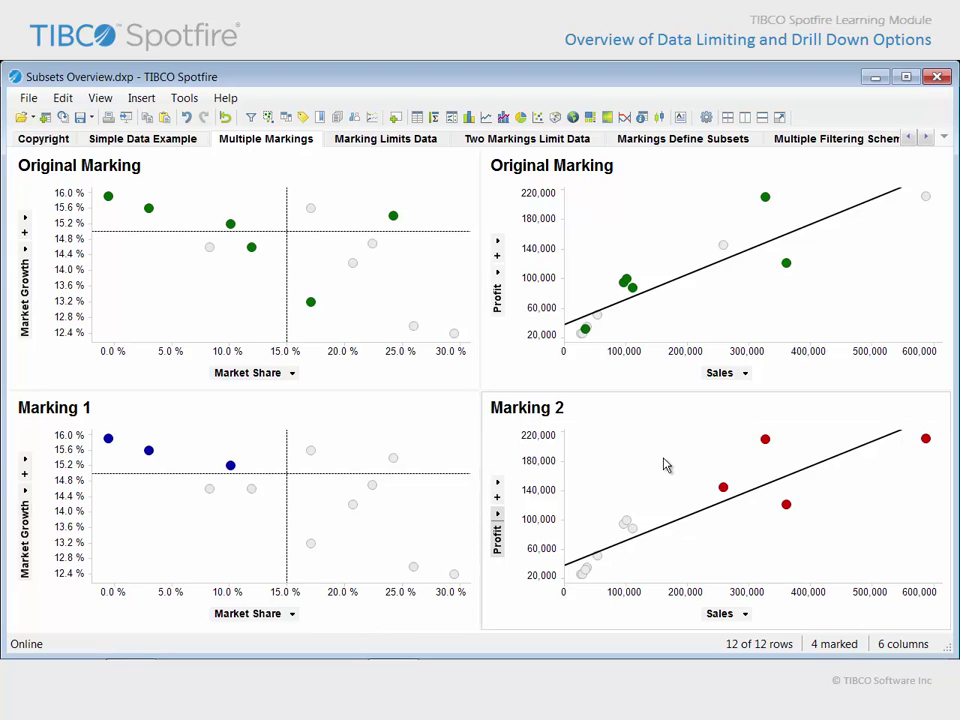
left_click(615, 489)
left_click(314, 503)
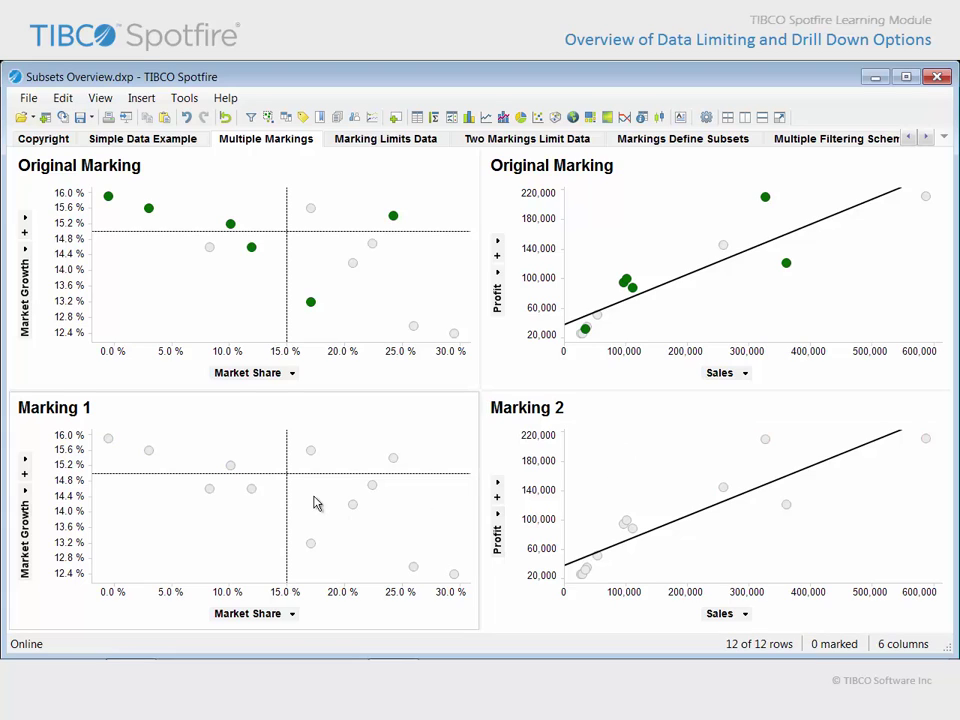
left_click(195, 287)
left_click(375, 139)
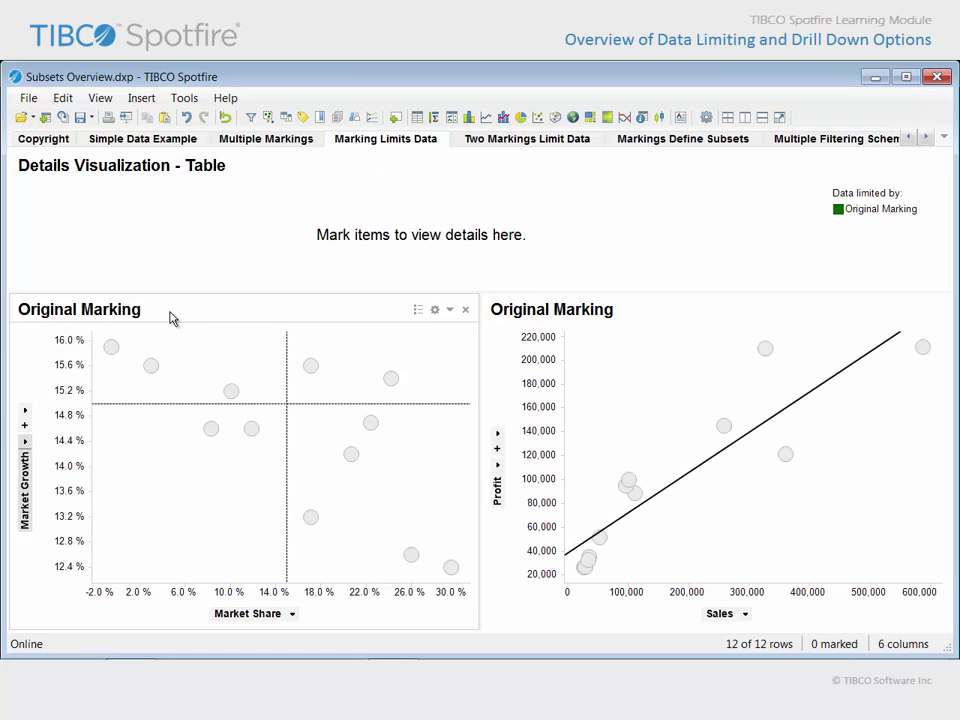
- Mark high-growth, high-sales, high-share and mid-growth company groups, then go to Two Markings Limit Data
left_click(632, 320)
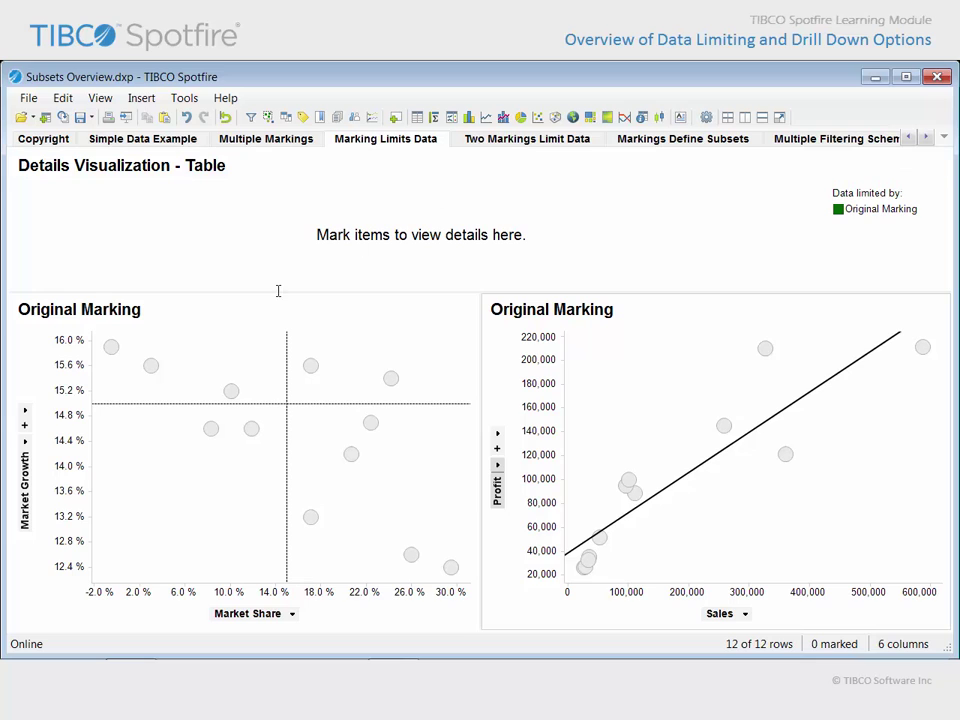
left_click_drag(102, 336, 256, 405)
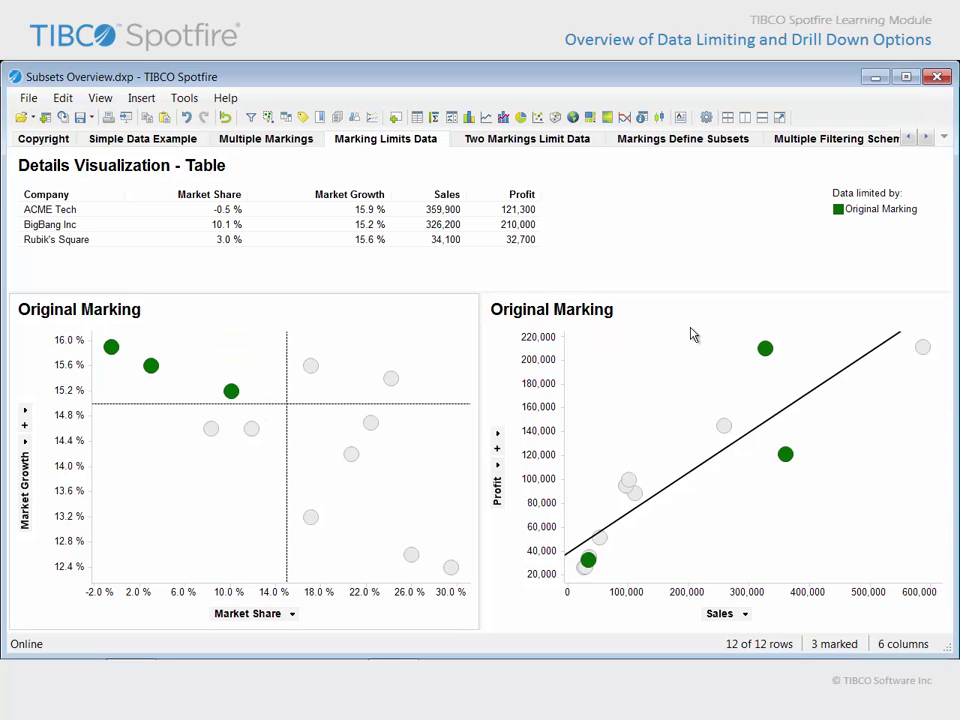
left_click_drag(686, 330, 936, 496)
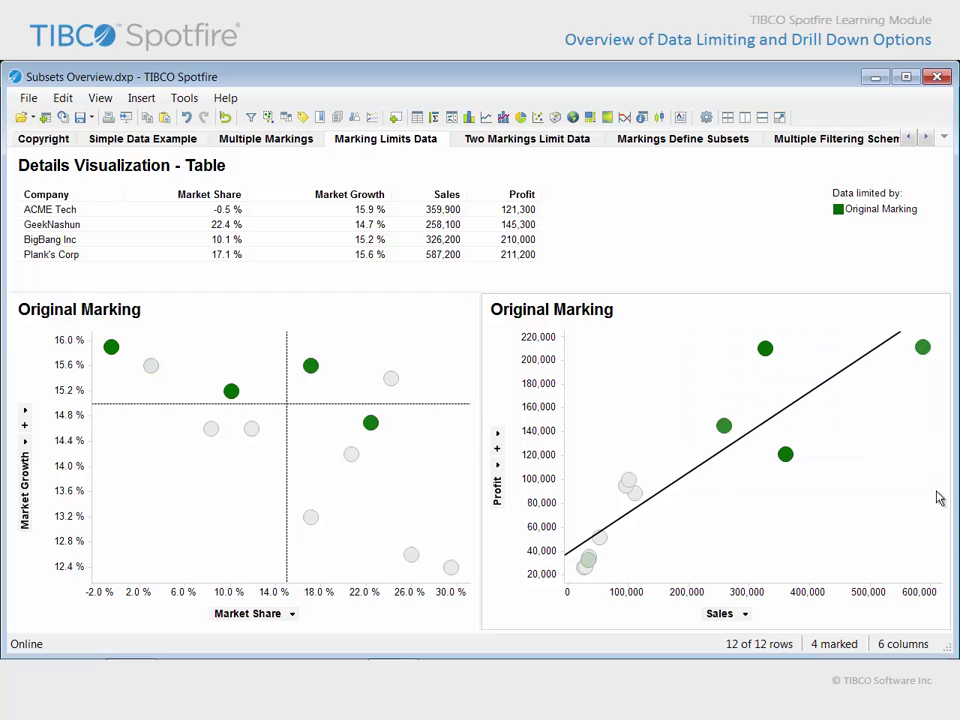
left_click_drag(295, 490, 466, 586)
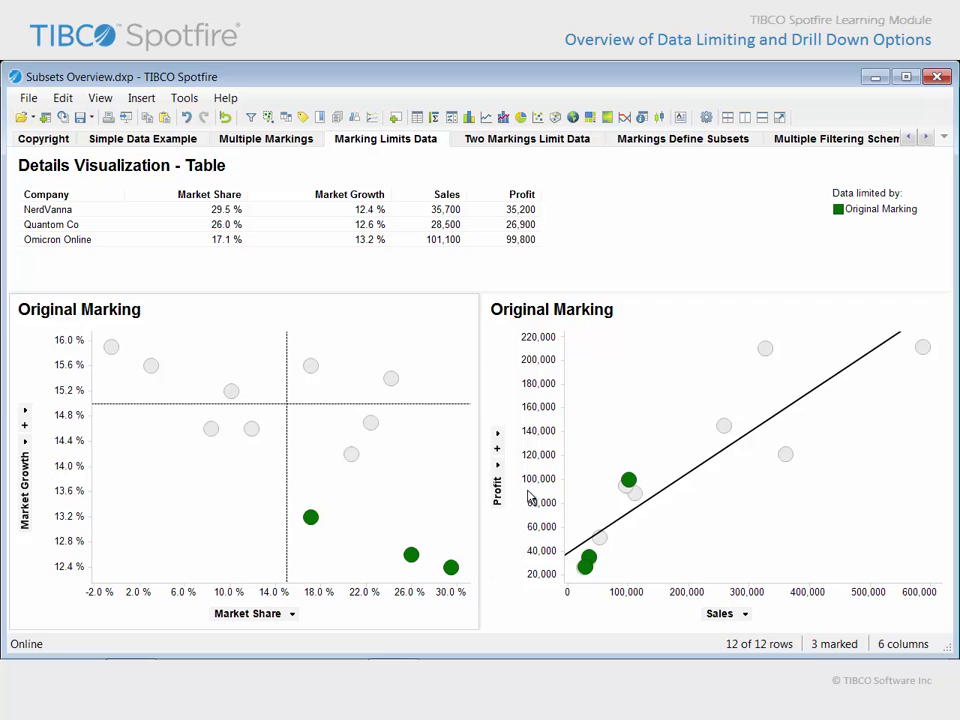
left_click_drag(570, 435, 657, 581)
left_click_drag(437, 459, 184, 408)
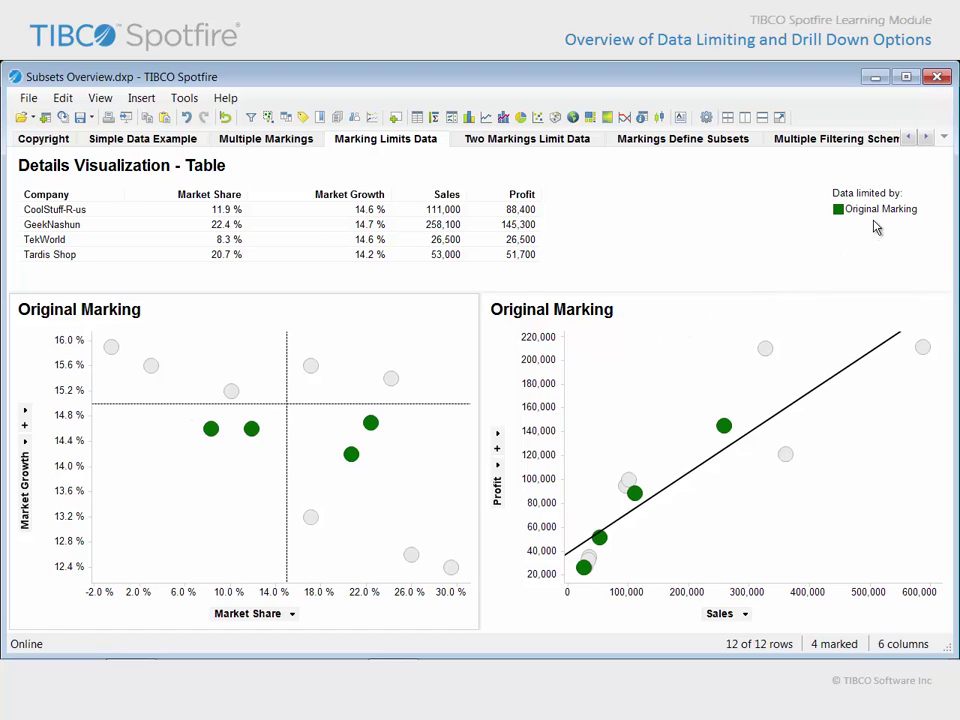
left_click(534, 144)
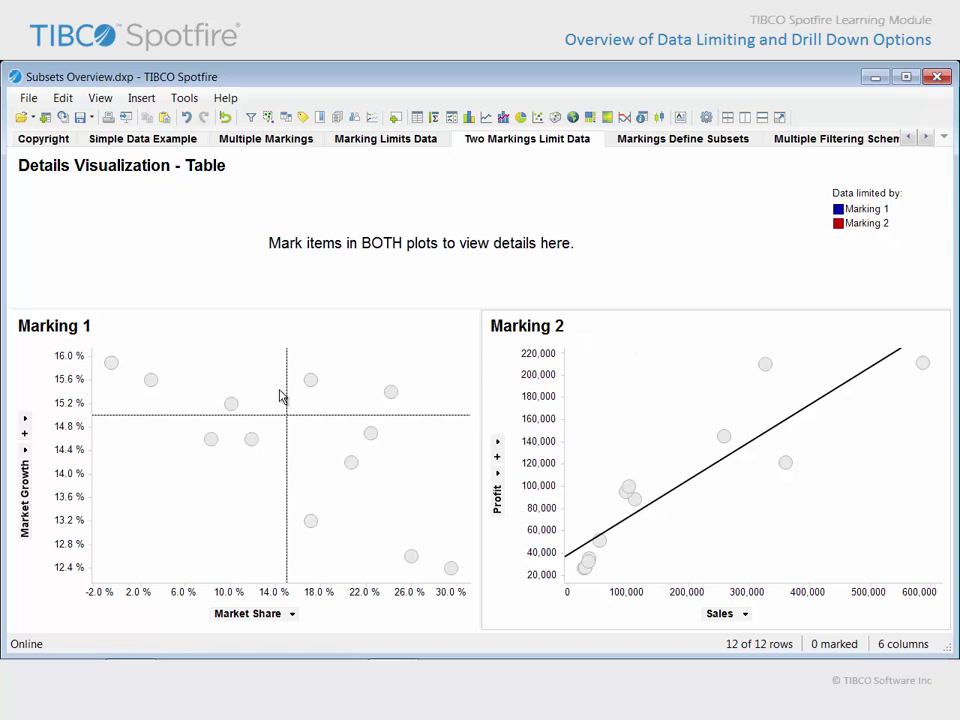
- Mark top-left companies in Marking 1 and high-sales ones in Marking 2, then go to Markings Define Subsets
left_click_drag(97, 352, 257, 422)
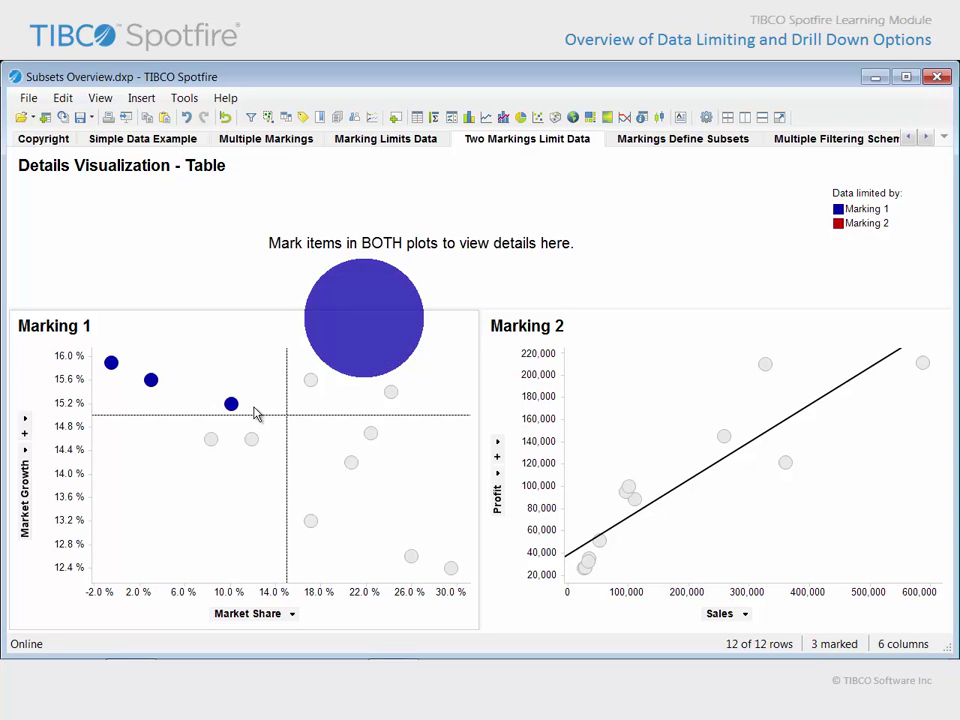
left_click_drag(690, 349, 938, 505)
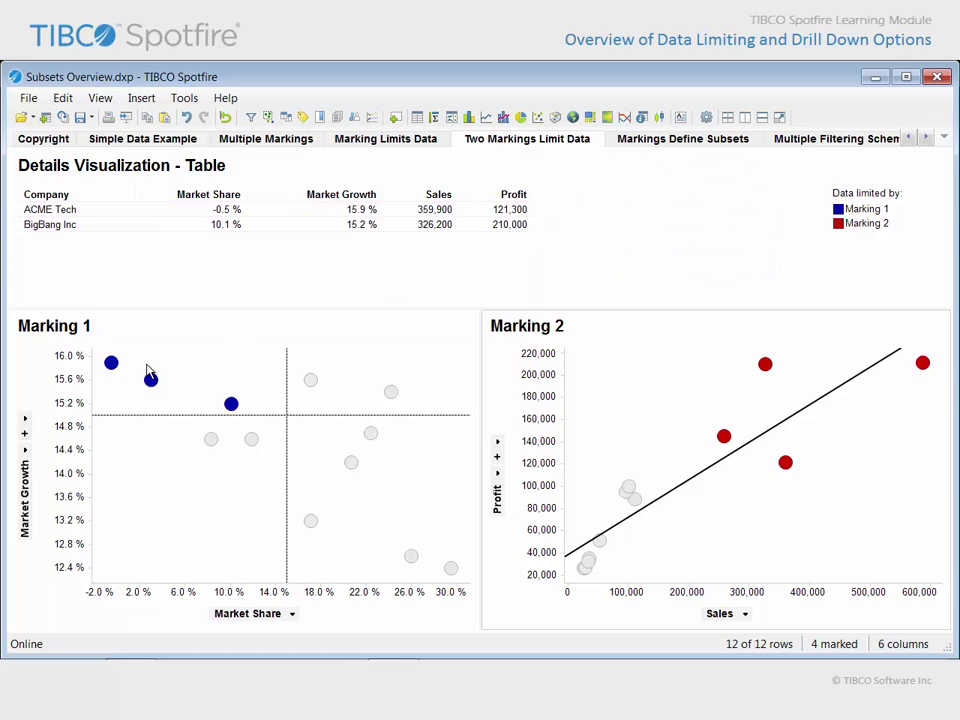
mouse_move(116, 368)
mouse_move(236, 409)
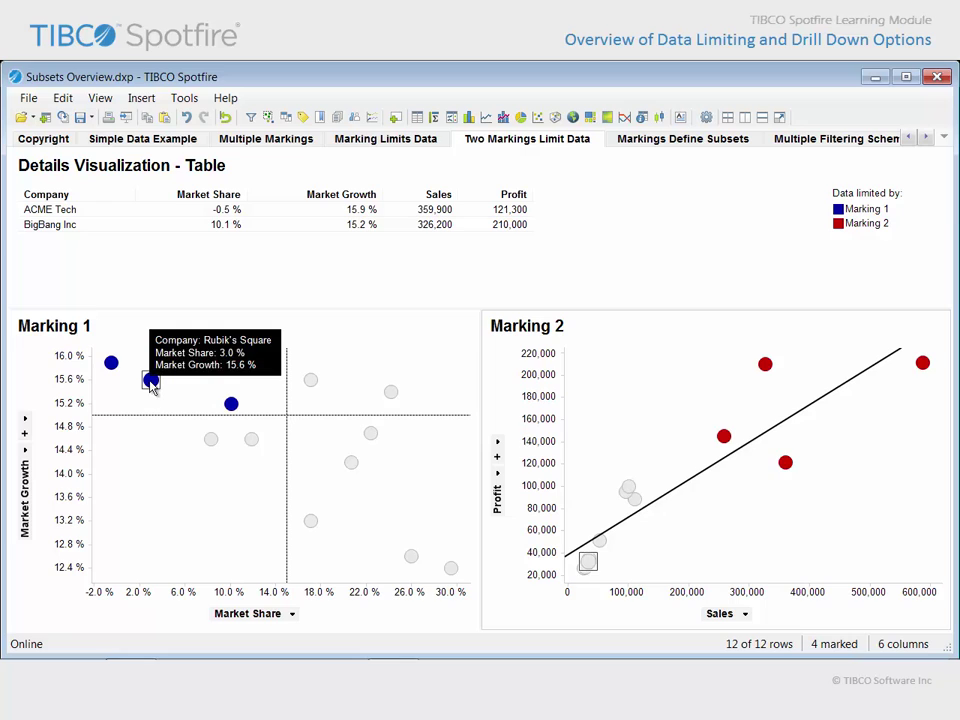
mouse_move(786, 463)
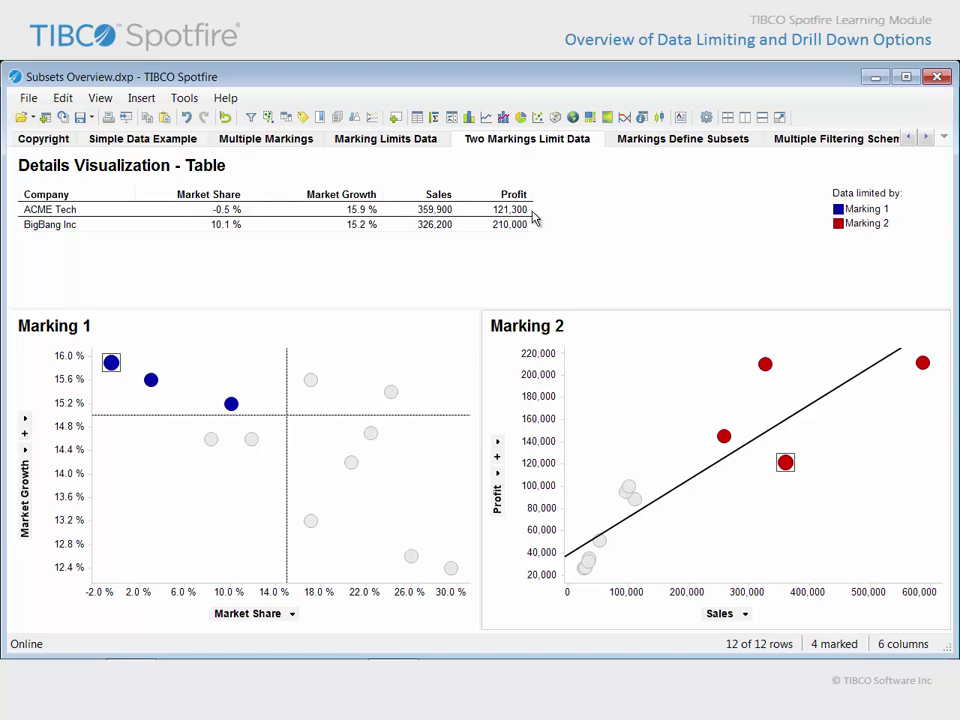
left_click(676, 140)
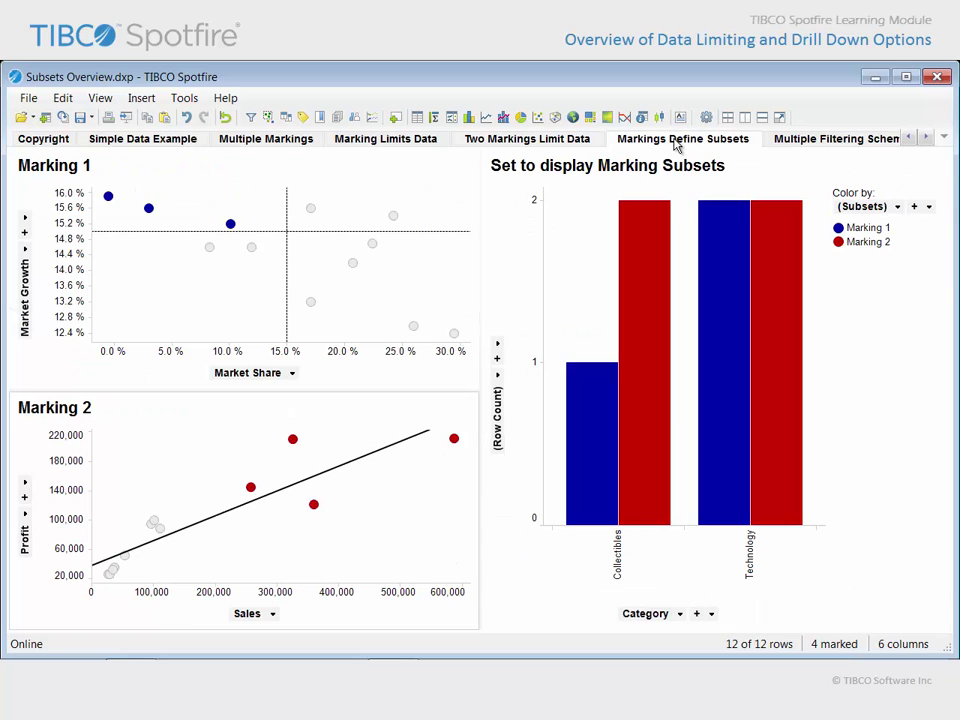
- Re-mark high-share then mid-growth companies in Marking 1 and low-sales companies in Marking 2
left_click(281, 176)
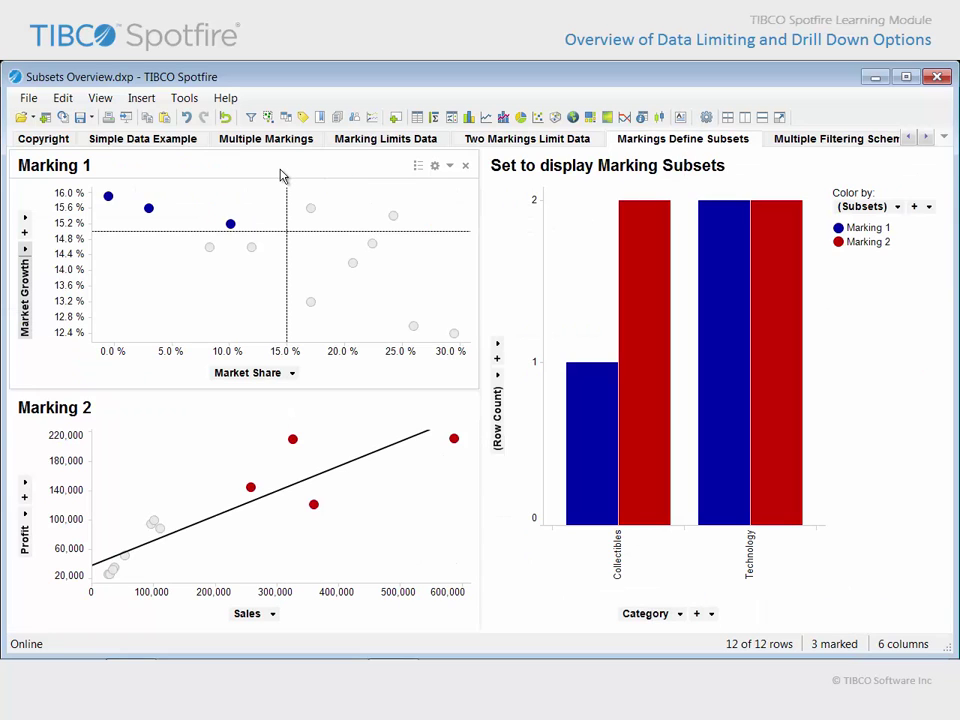
left_click(143, 407)
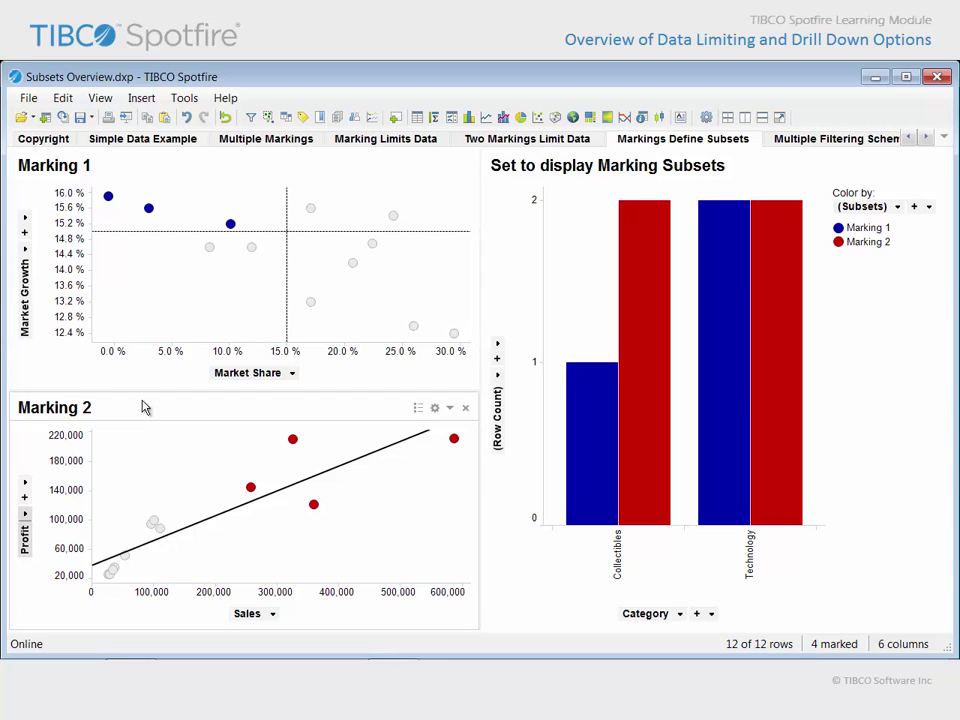
left_click(742, 186)
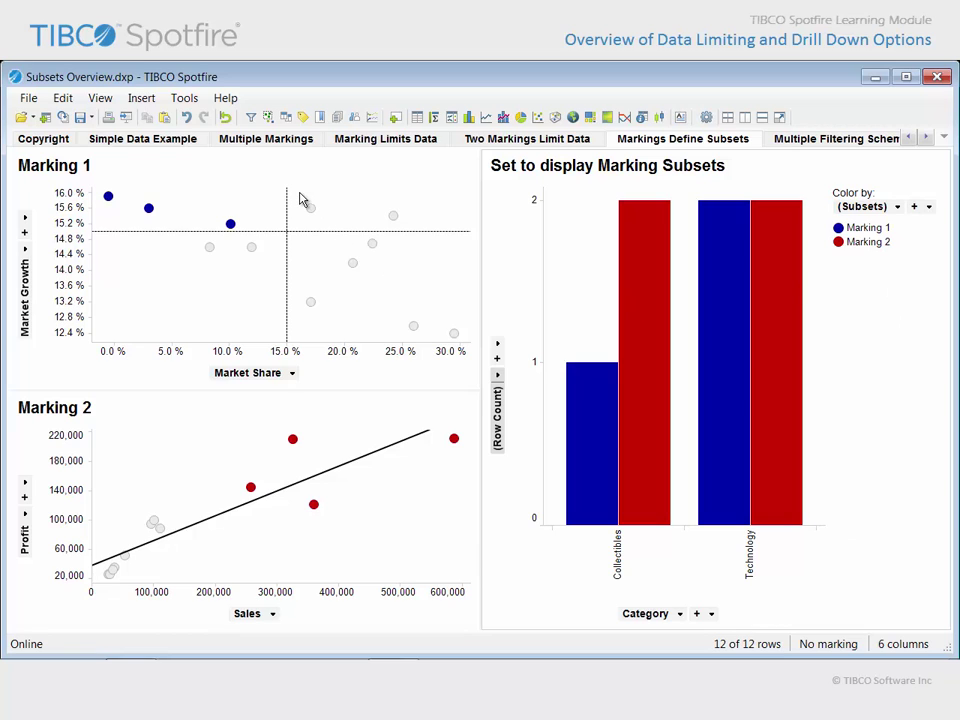
left_click_drag(299, 191, 464, 345)
left_click_drag(193, 489, 93, 588)
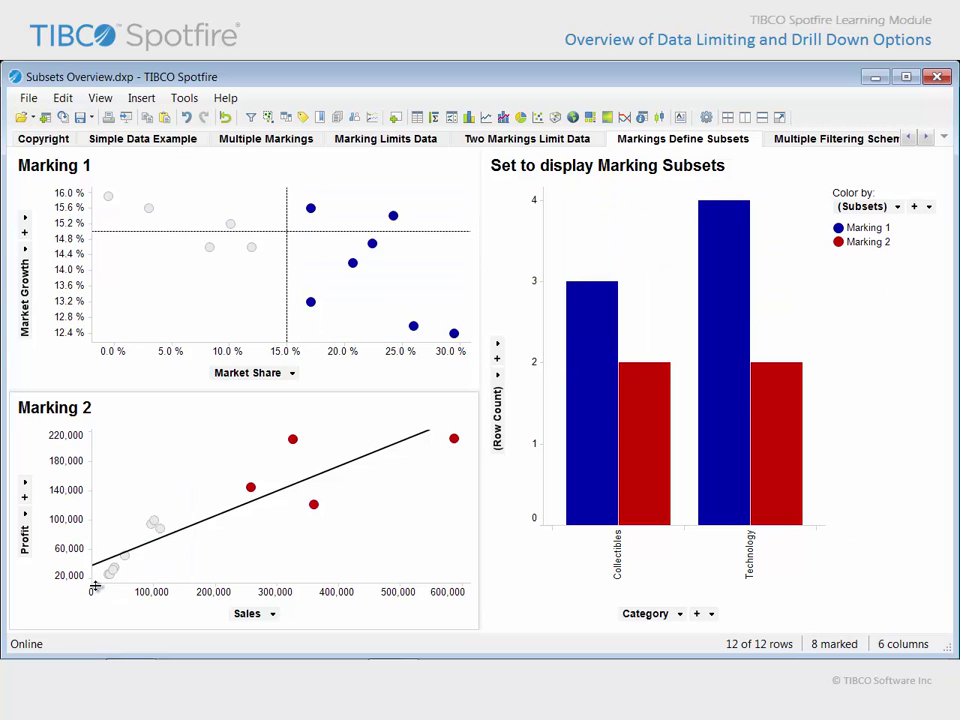
left_click_drag(95, 237, 364, 338)
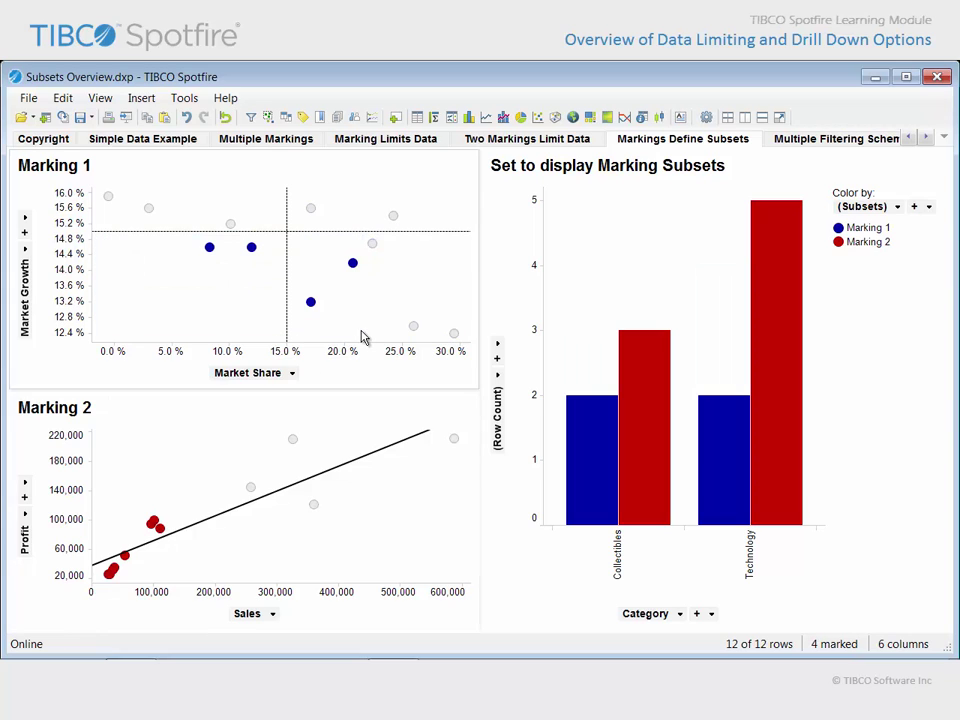
left_click_drag(128, 436, 306, 550)
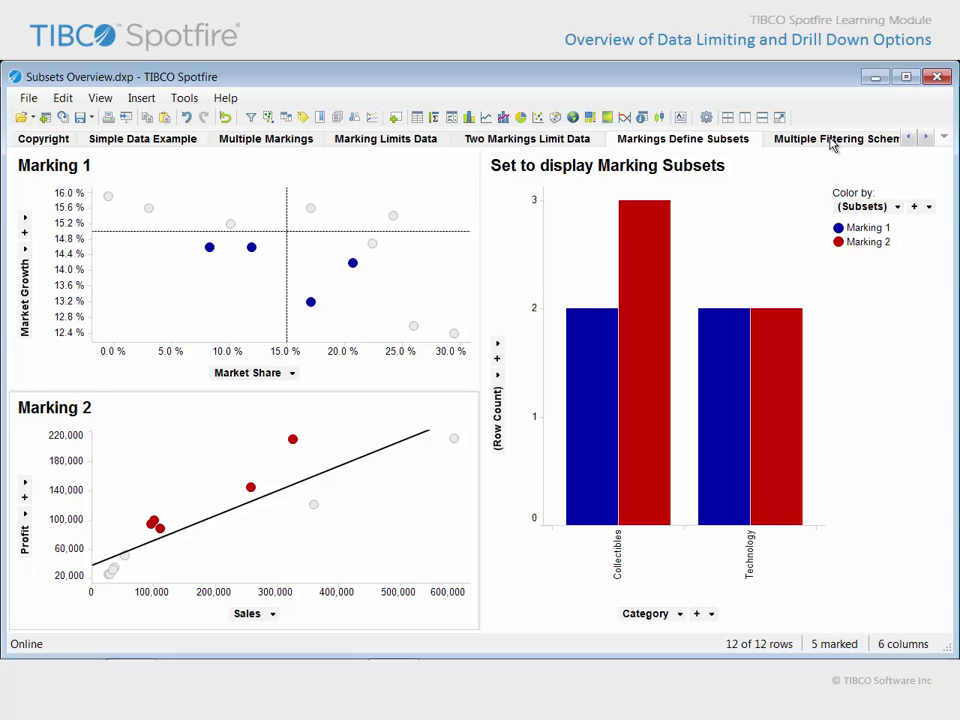
- On Multiple Filtering Schemes, exclude Collectibles and set Scheme 1's minimum Market Growth to 14.9%
left_click(832, 142)
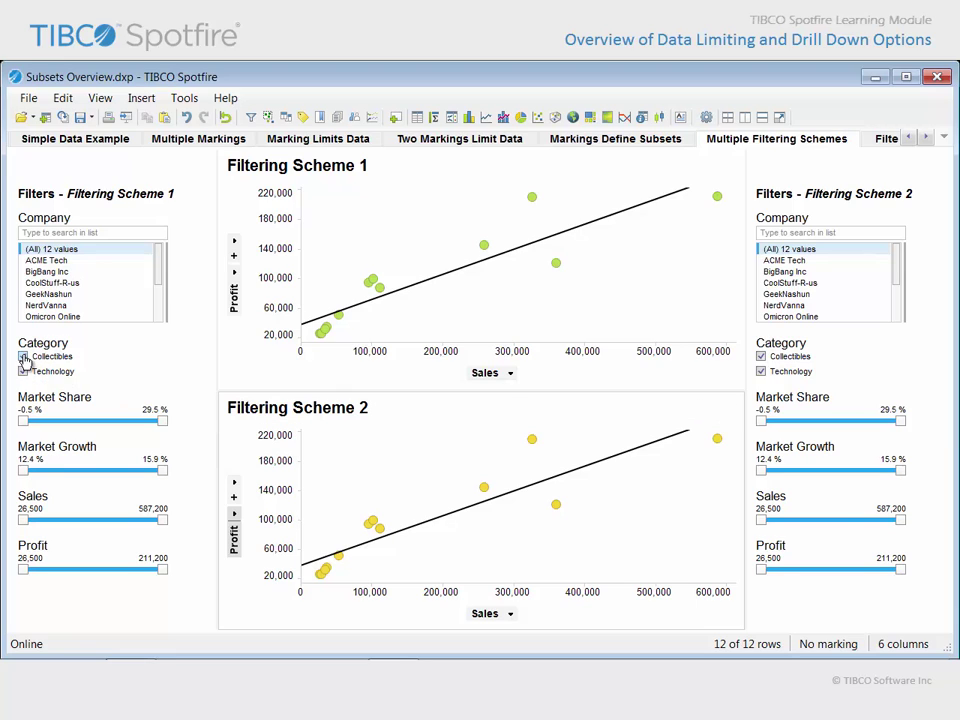
left_click(23, 357)
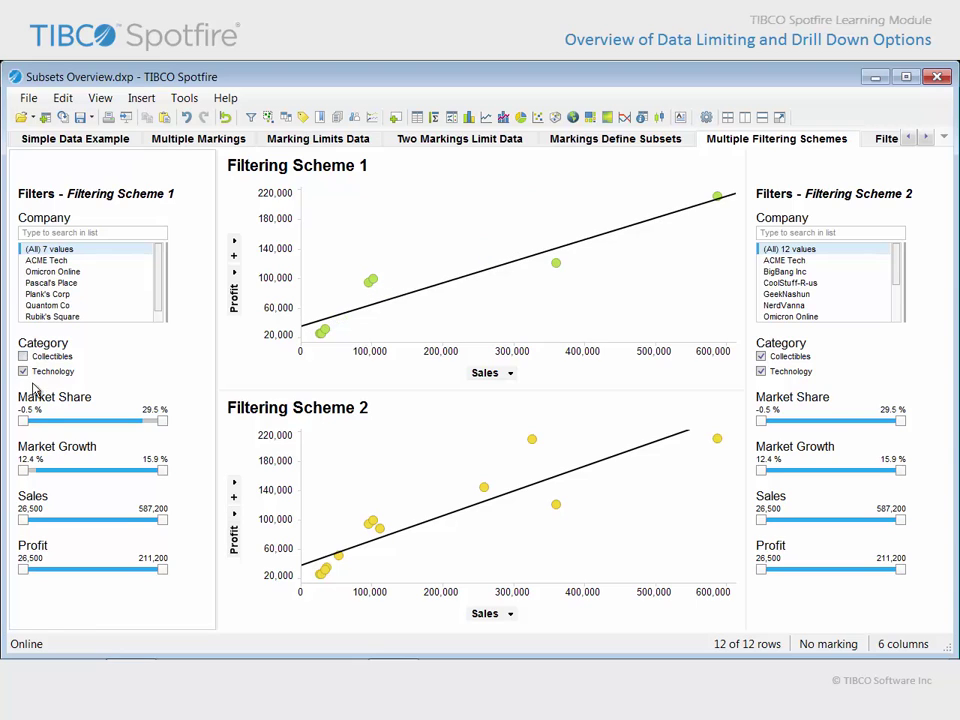
left_click_drag(23, 476, 114, 476)
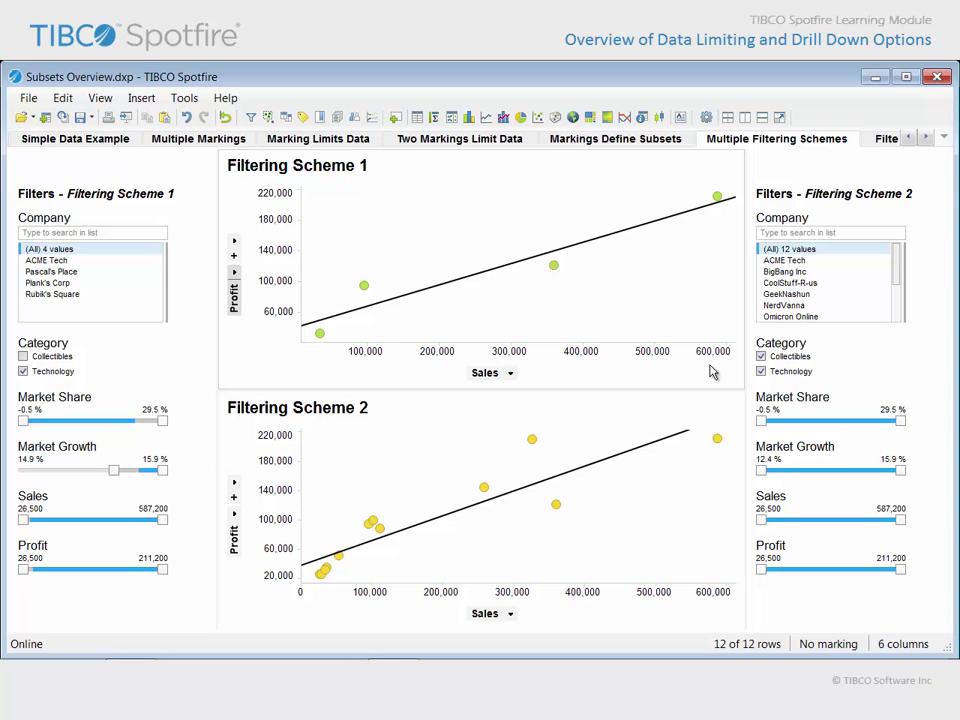
- Toggle Technology off and on in Scheme 2, re-include Collectibles, then go to Filtering Schemes Define Subsets
left_click(762, 373)
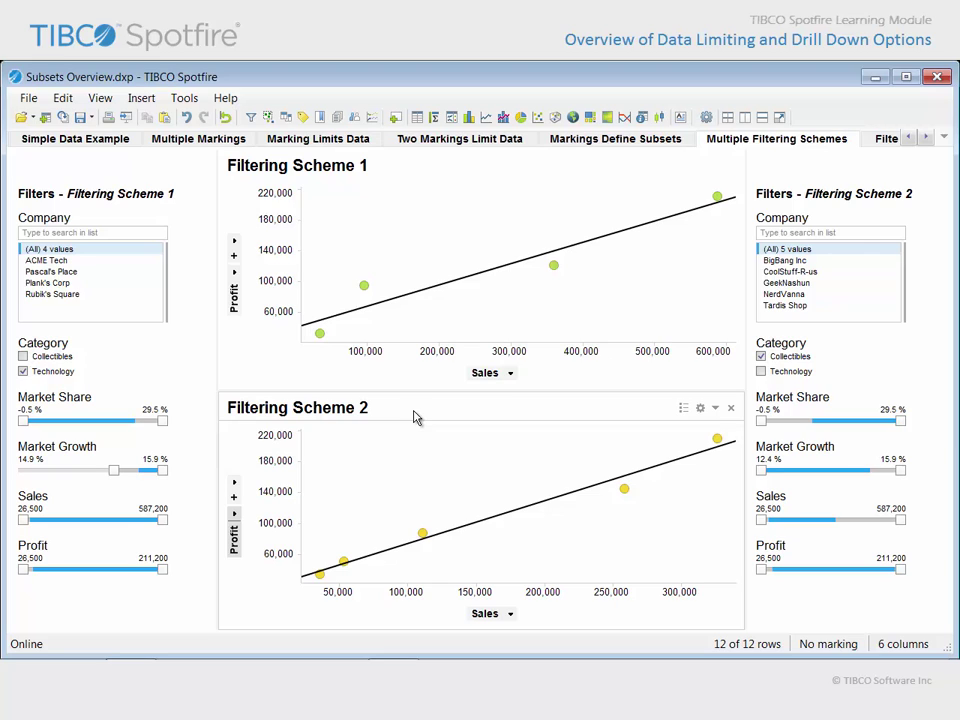
left_click(761, 373)
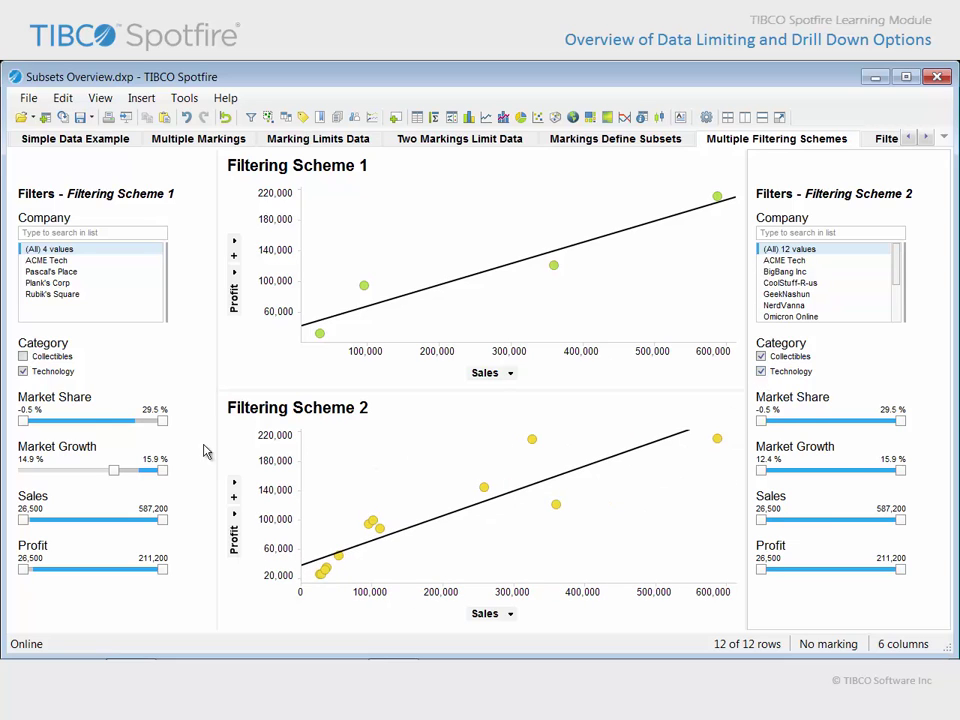
left_click(23, 356)
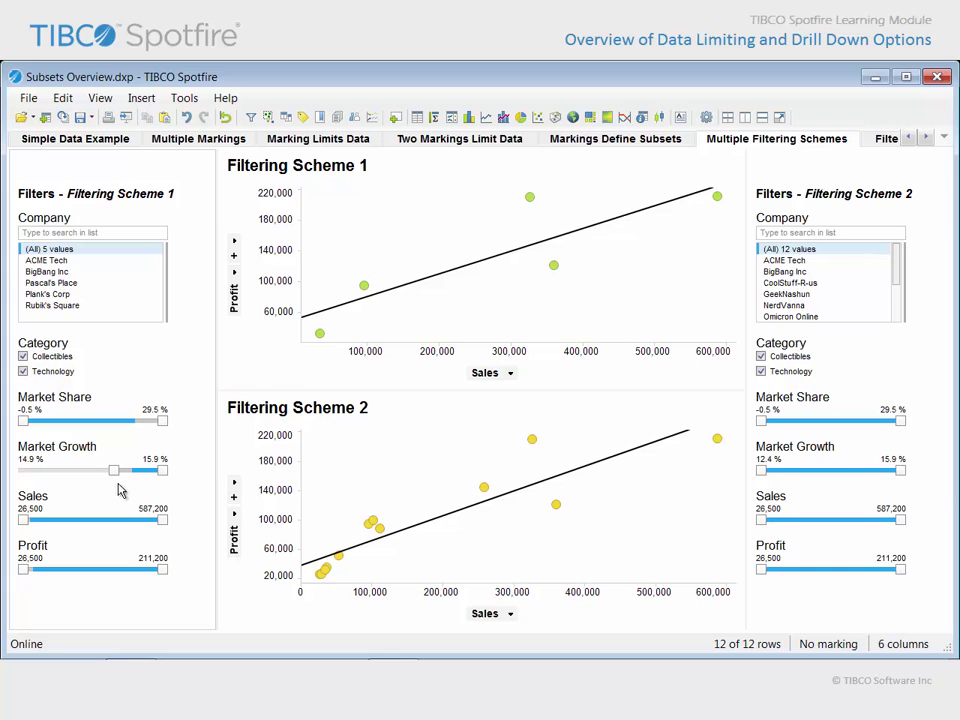
left_click(888, 140)
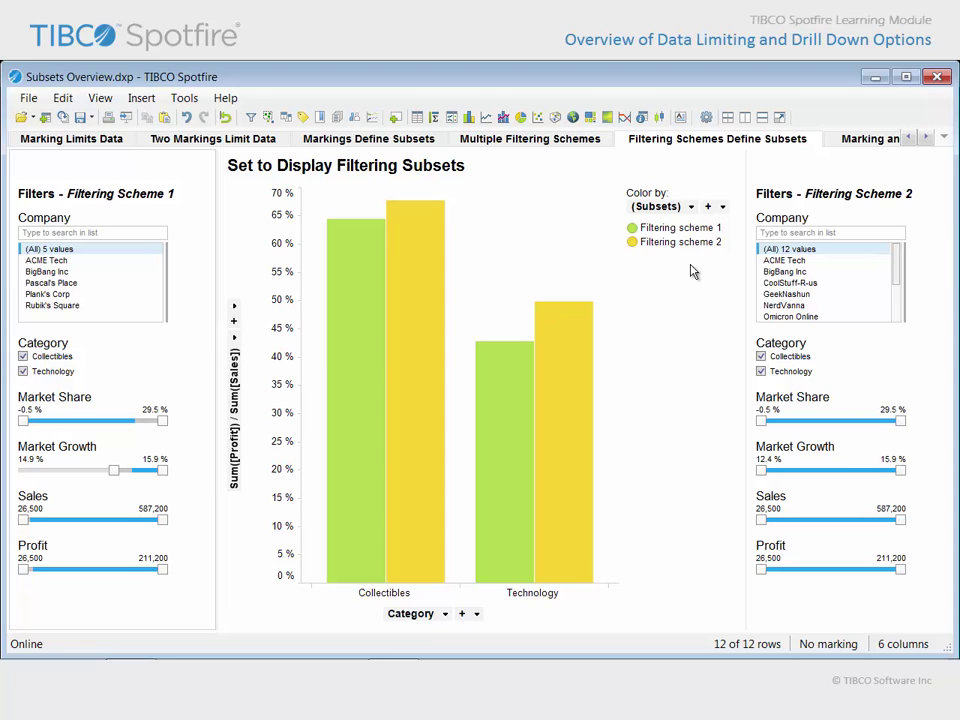
- Lower Scheme 1's Sales max, raise its Profit min; tighten Scheme 2's Market Growth, Sales and Profit
left_click_drag(162, 519, 103, 521)
left_click_drag(23, 569, 60, 570)
left_click_drag(900, 470, 883, 470)
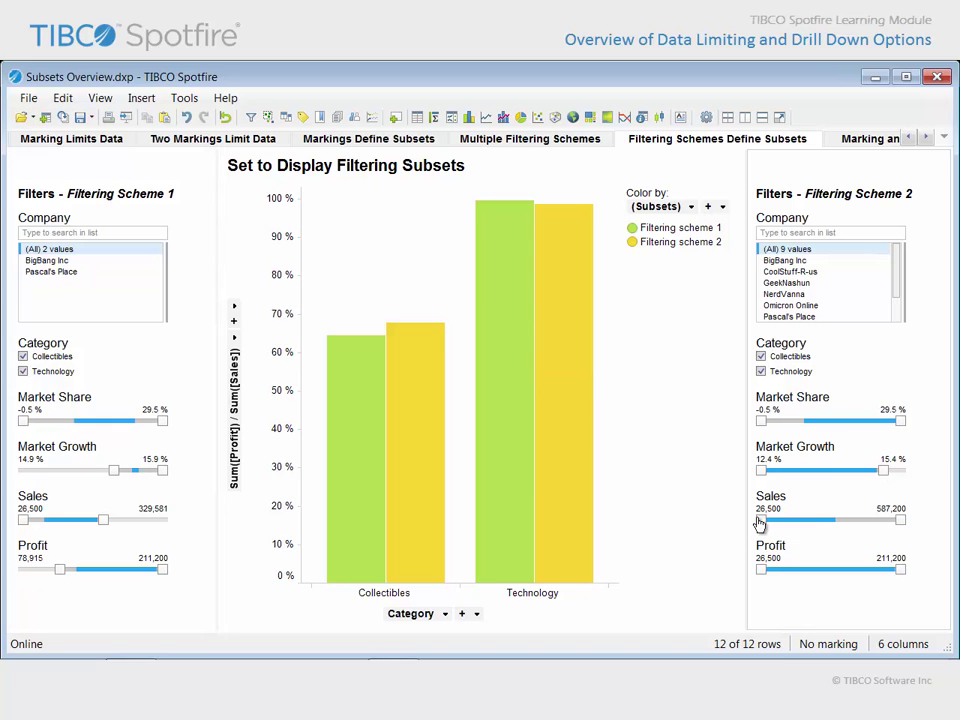
left_click_drag(761, 519, 771, 521)
left_click_drag(900, 569, 850, 570)
- Go to Marking and Filtering Combine to Limit Data and clear both Marking 1 and Marking 2
left_click(872, 141)
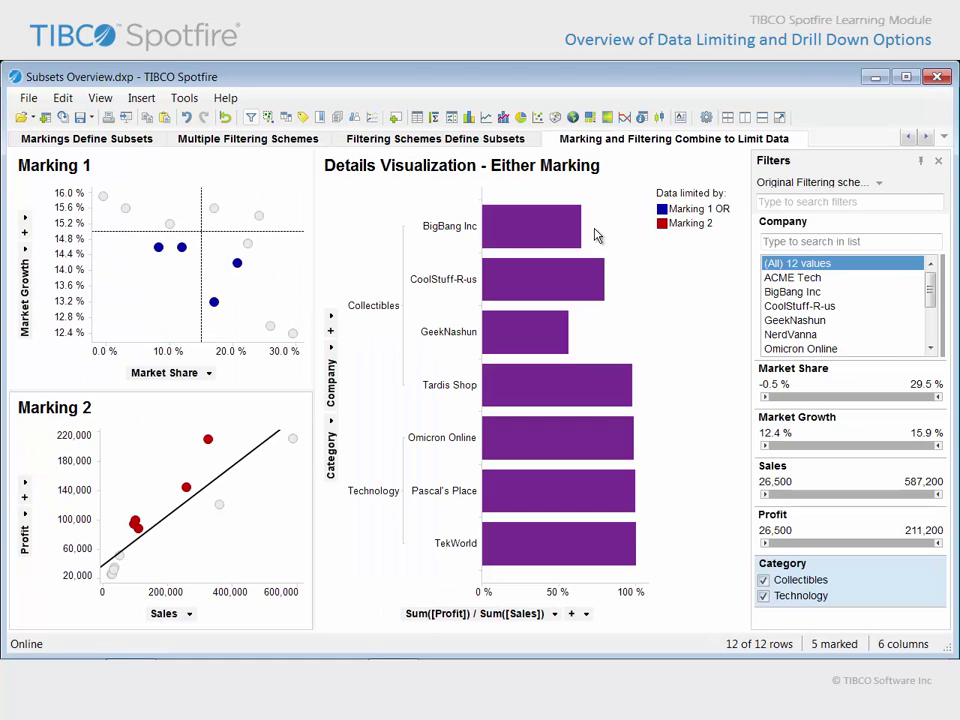
left_click(226, 260)
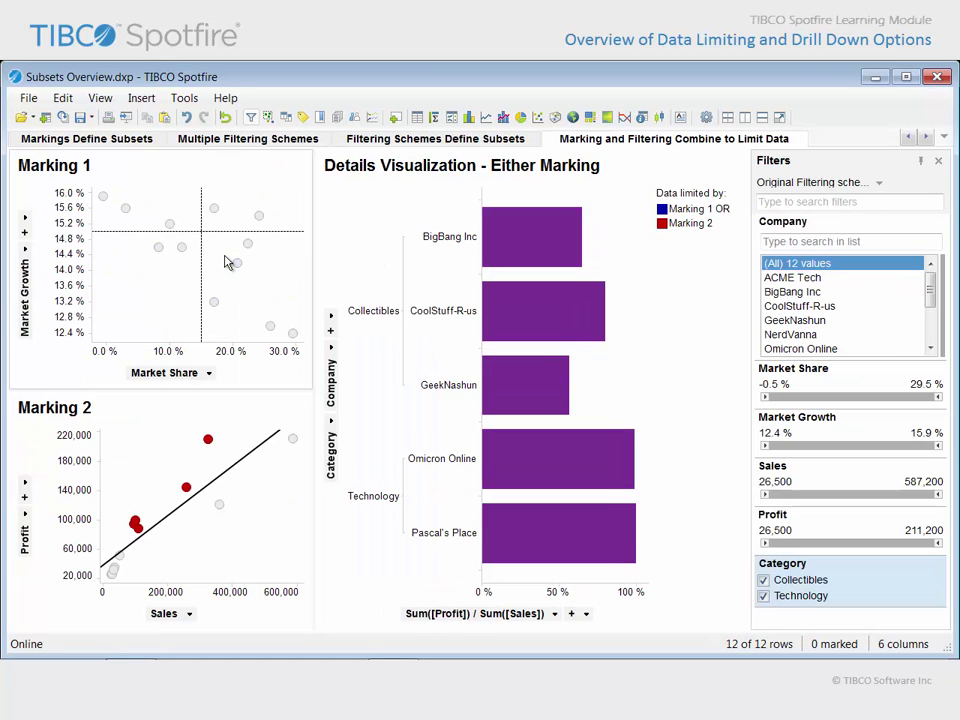
left_click(144, 469)
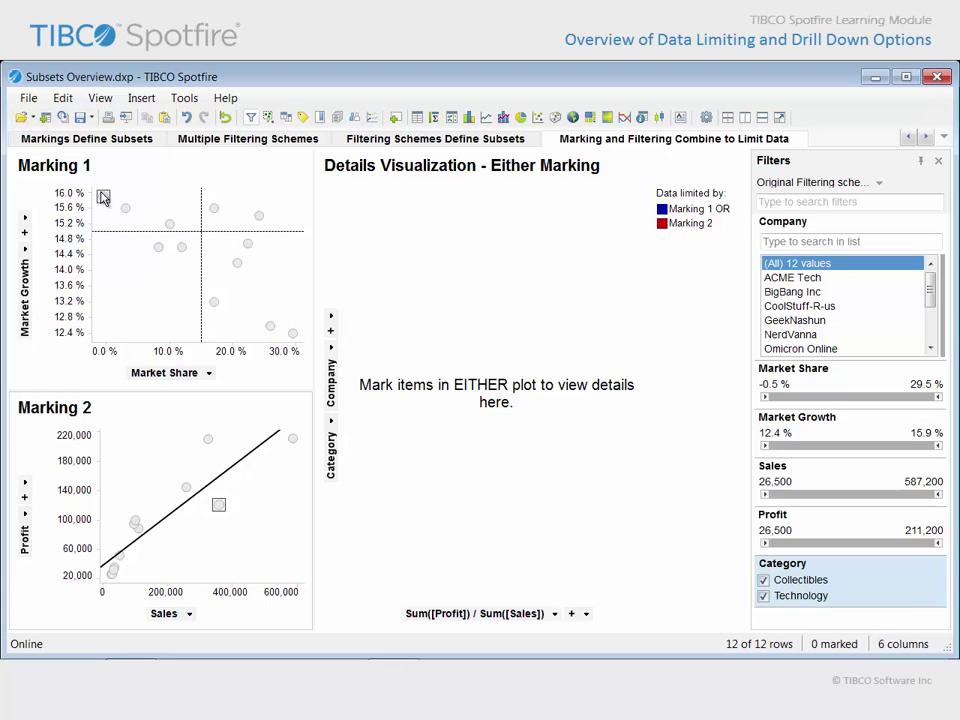
- Mark three upper-left points in Marking 1 and a group in Marking 2, then filter out Collectibles
left_click_drag(98, 196, 183, 237)
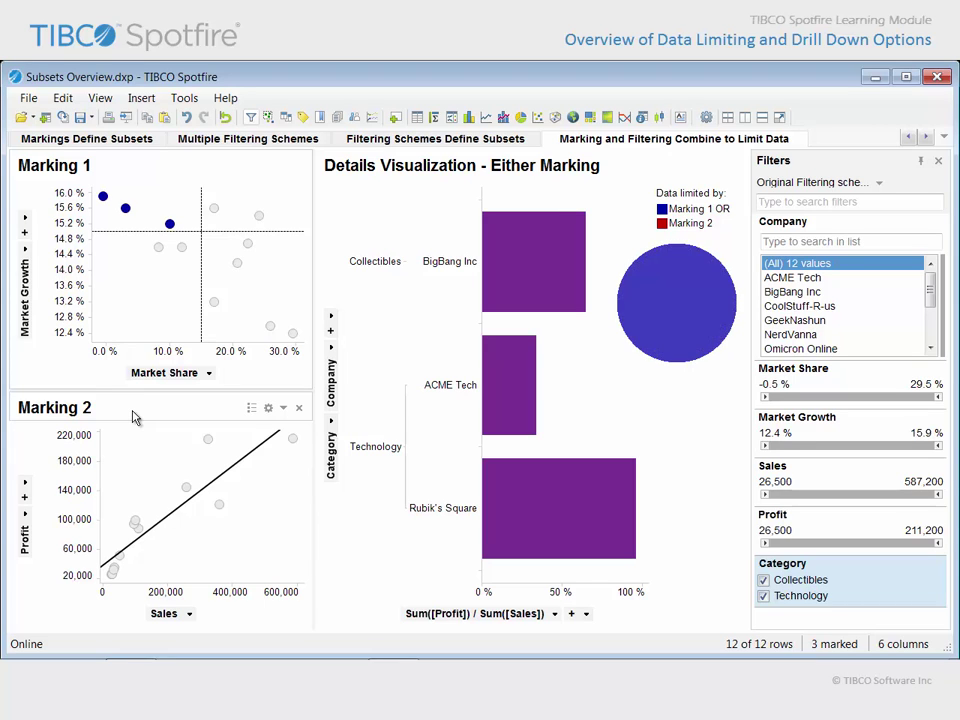
left_click_drag(159, 428, 305, 533)
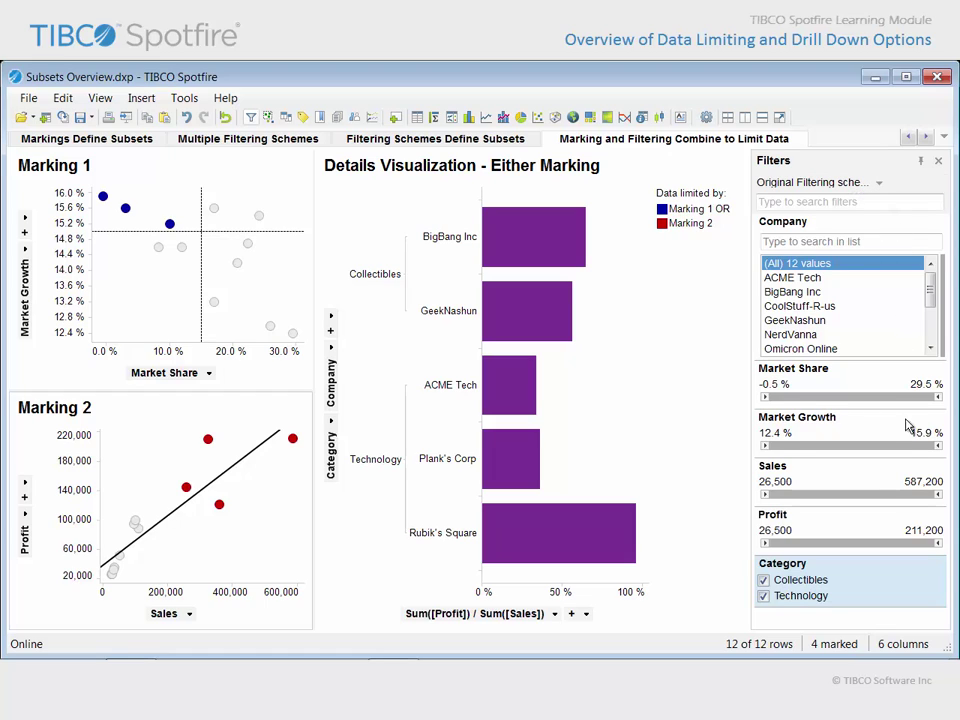
left_click(766, 582)
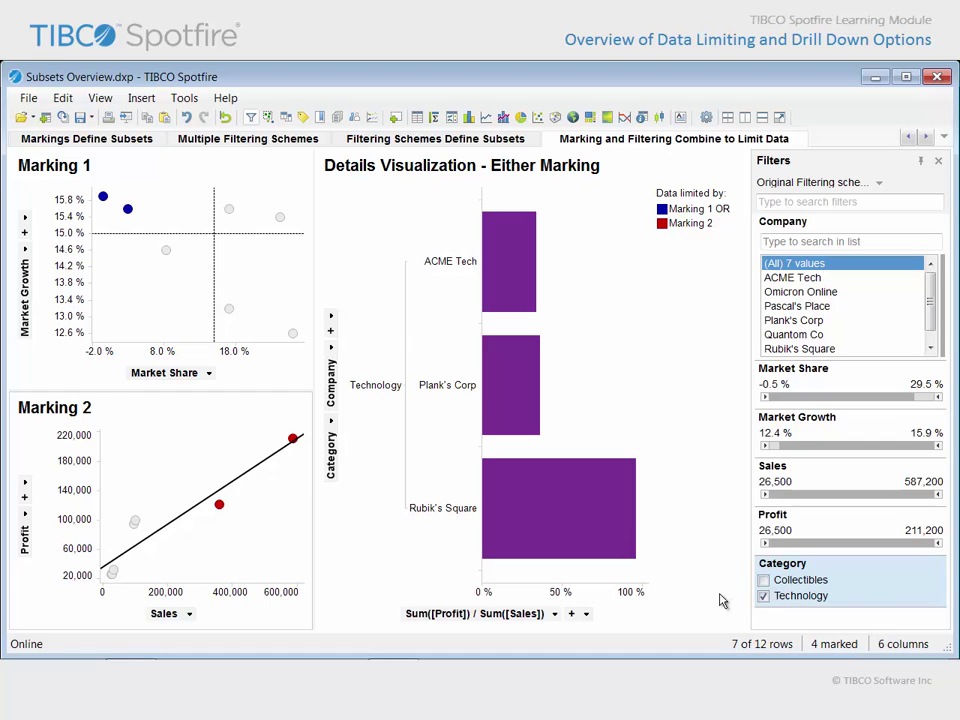
- In Document Properties > Markings, rename Marking 1 to Stars and colour it yellow
left_click(62, 97)
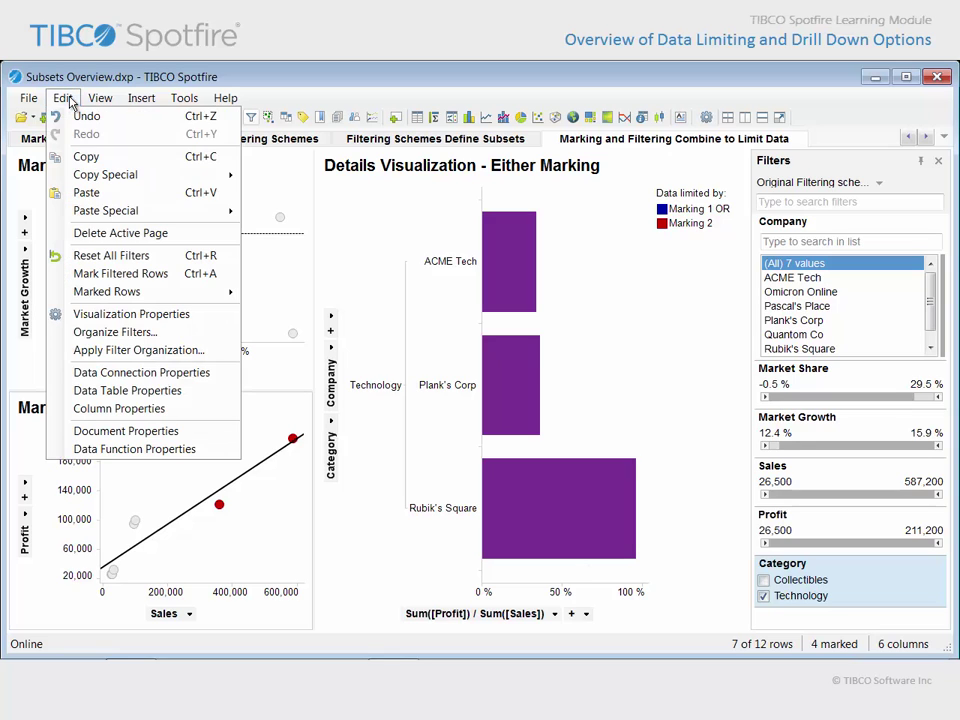
left_click(194, 438)
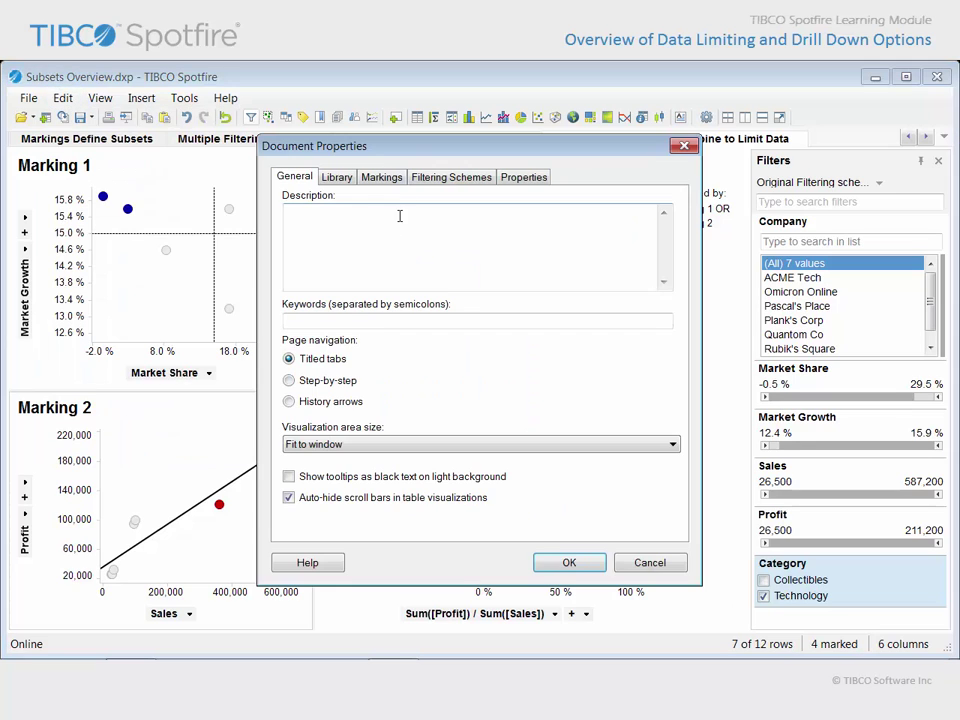
left_click(385, 180)
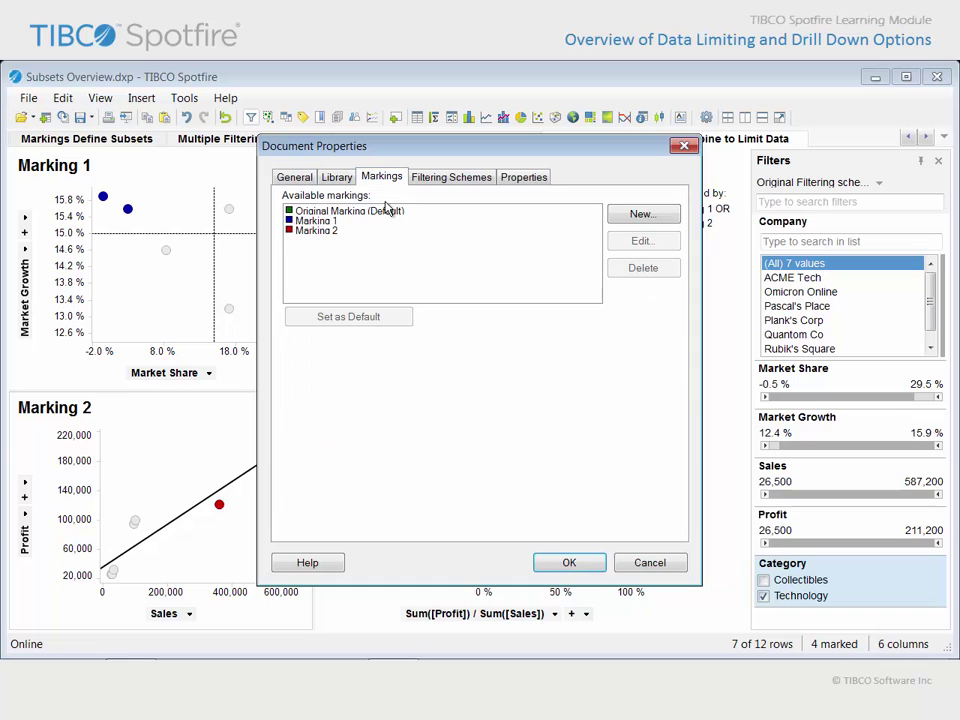
left_click(334, 221)
left_click(638, 244)
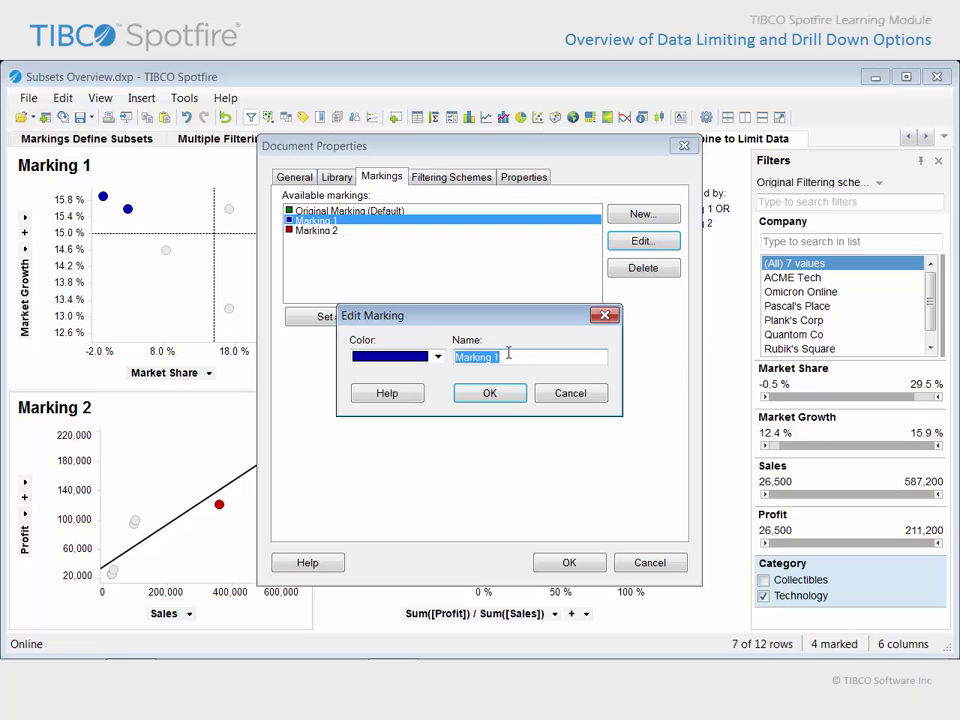
type("Stars")
left_click(438, 356)
left_click(388, 393)
left_click(302, 233)
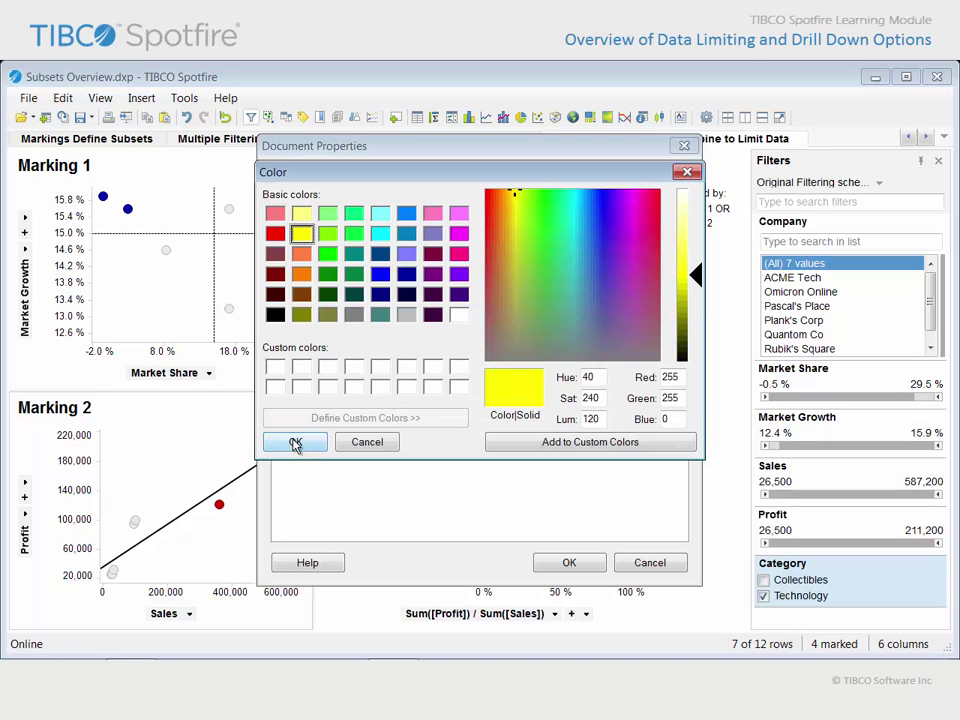
left_click(295, 444)
left_click(491, 394)
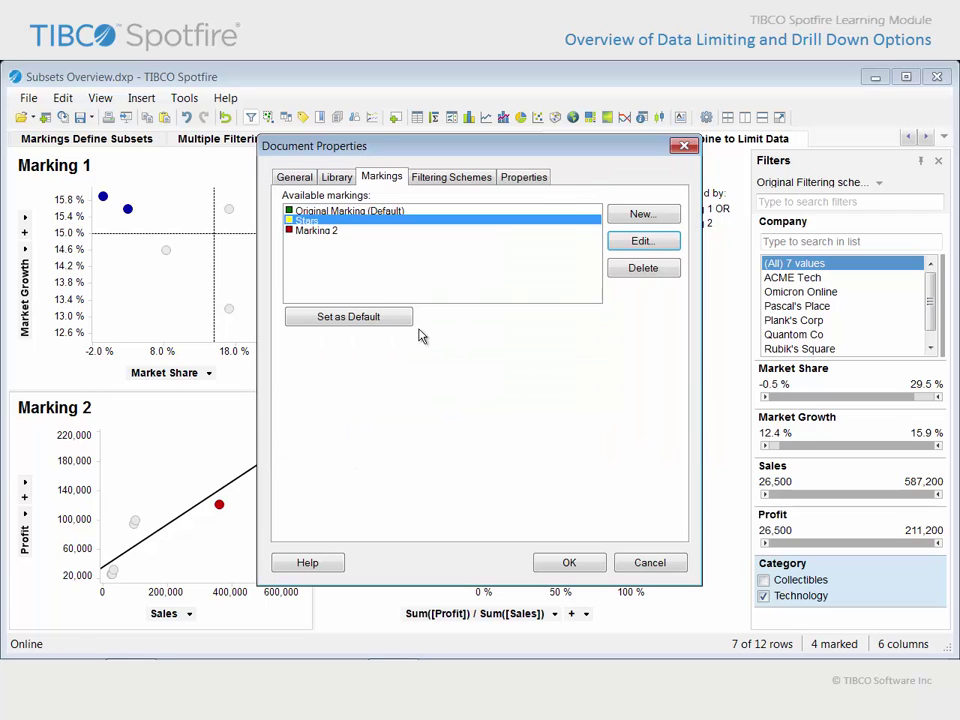
- Rename Marking 2 to Cash Cows
left_click(324, 230)
left_click(641, 245)
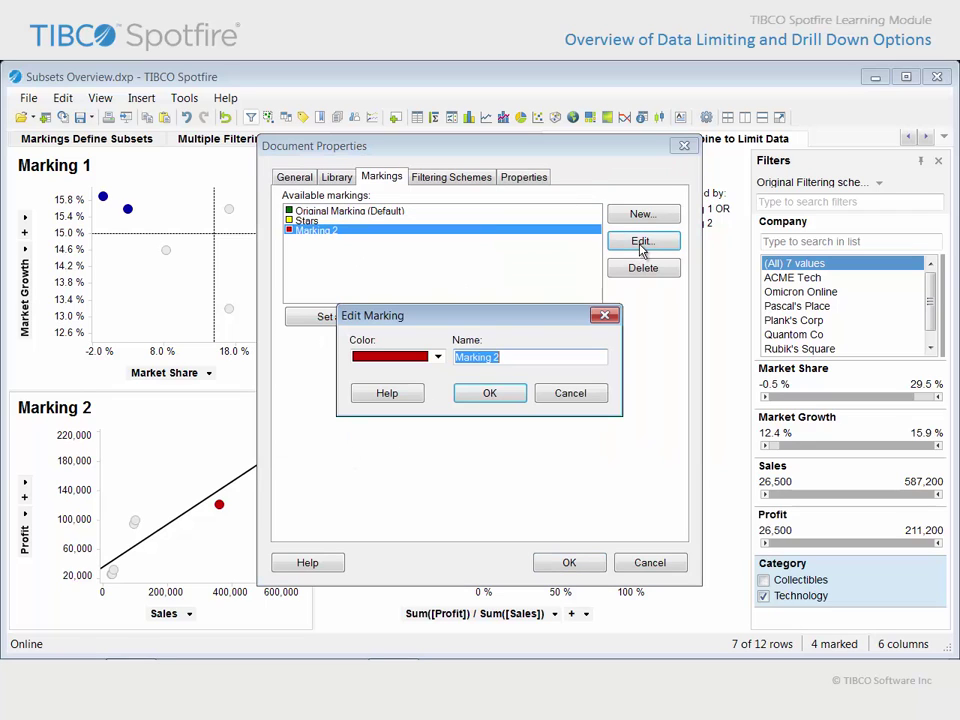
type("Cash C")
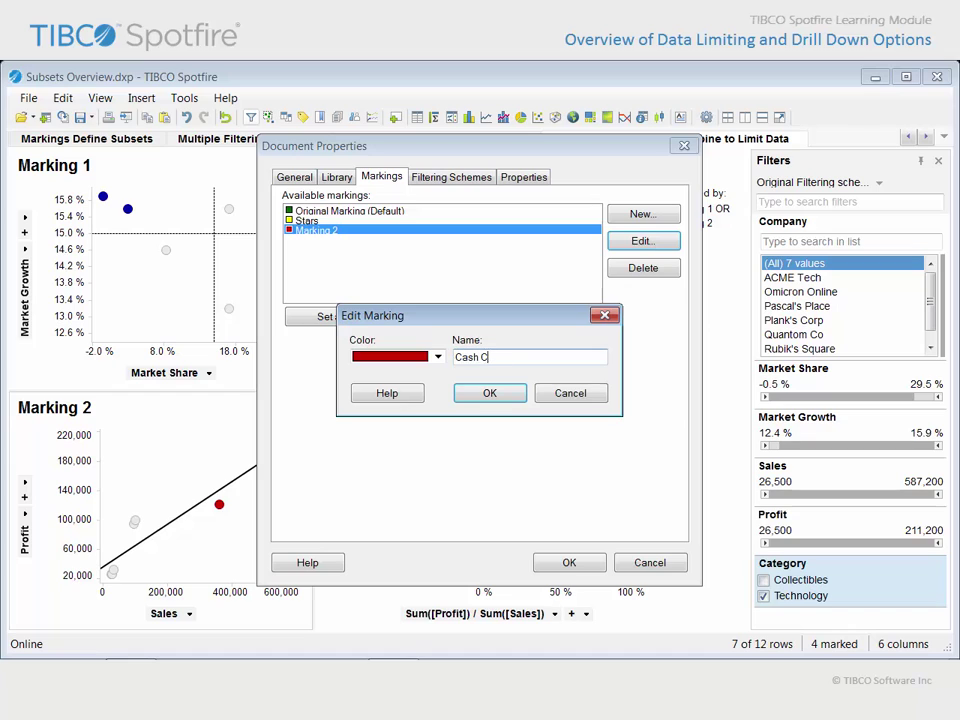
type("ows")
left_click(492, 394)
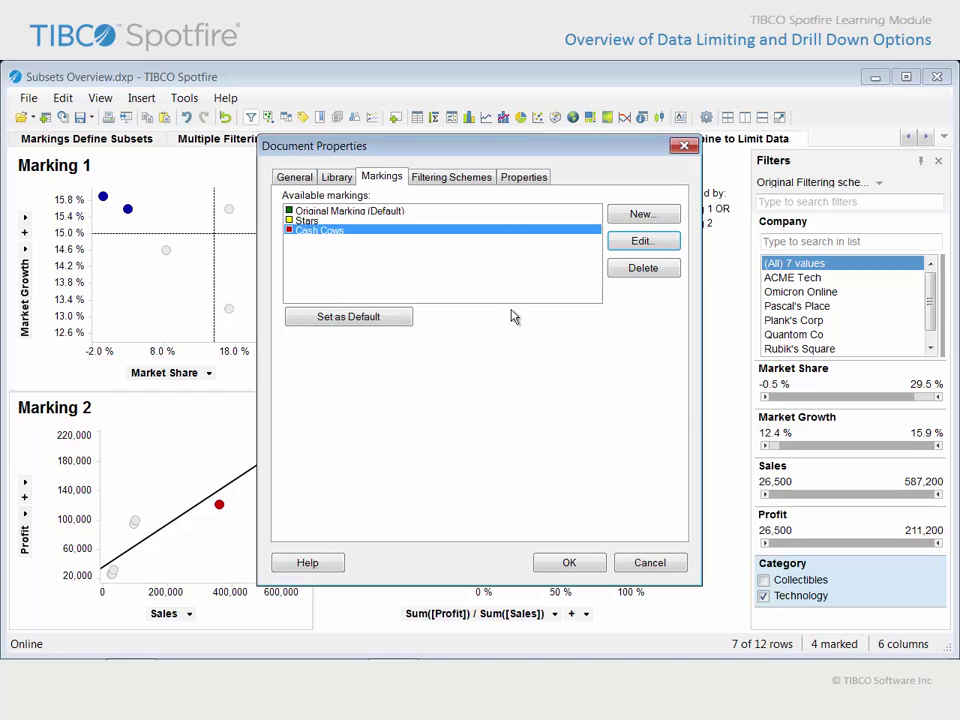
left_click(480, 183)
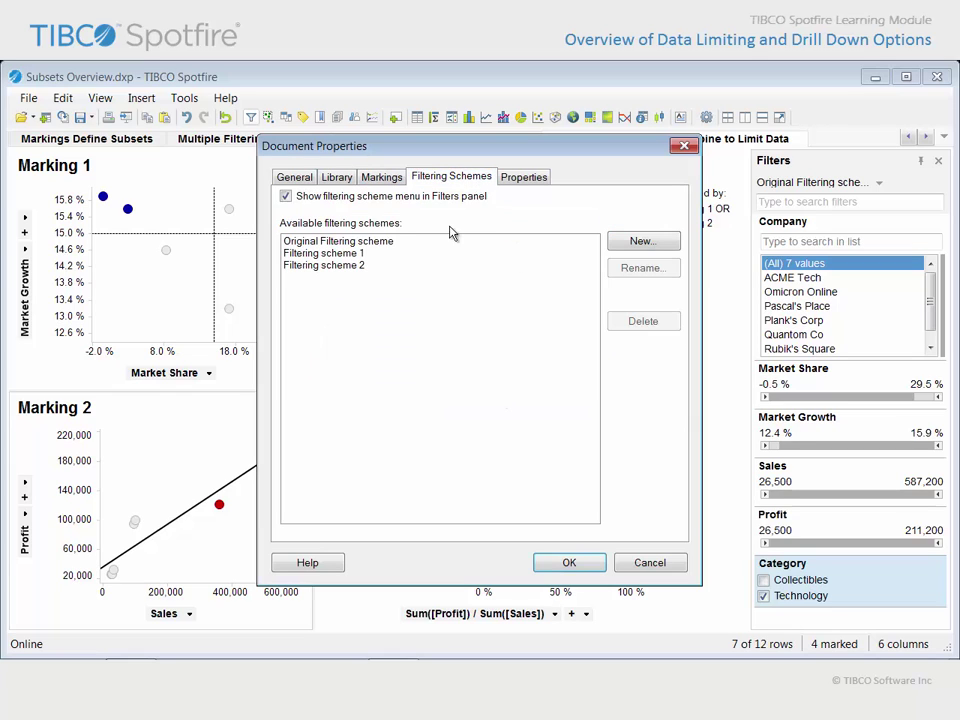
- Rename Filtering scheme 1 to a person's name
left_click(318, 253)
left_click(628, 275)
type("Joe Schmoe")
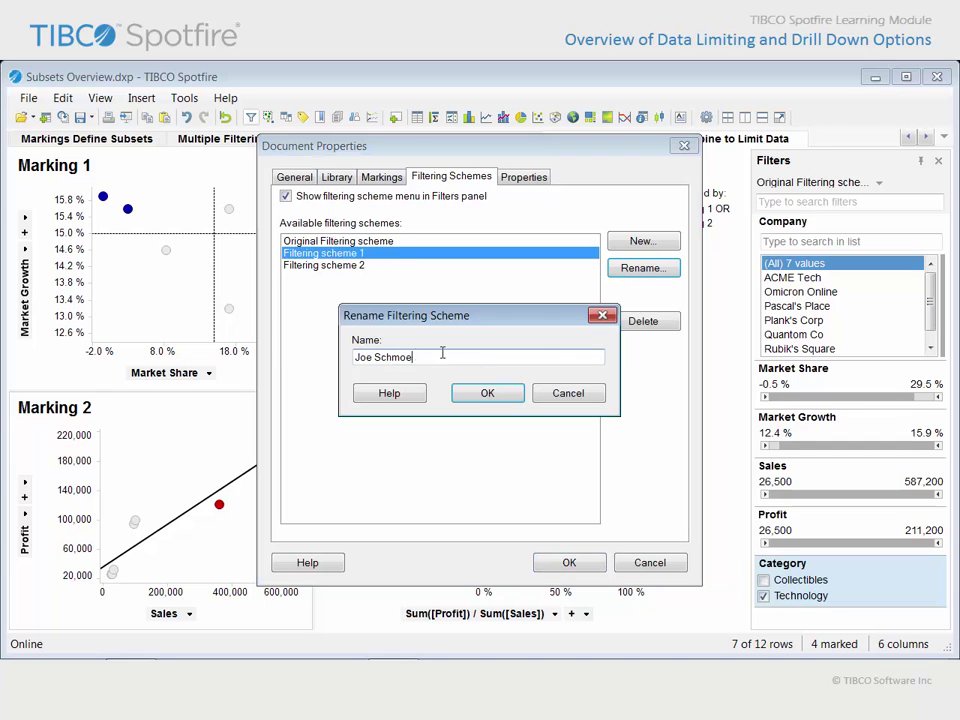
left_click(487, 393)
- Rename Filtering scheme 2 to another person's name and apply the Document Properties changes
left_click(346, 266)
left_click(619, 272)
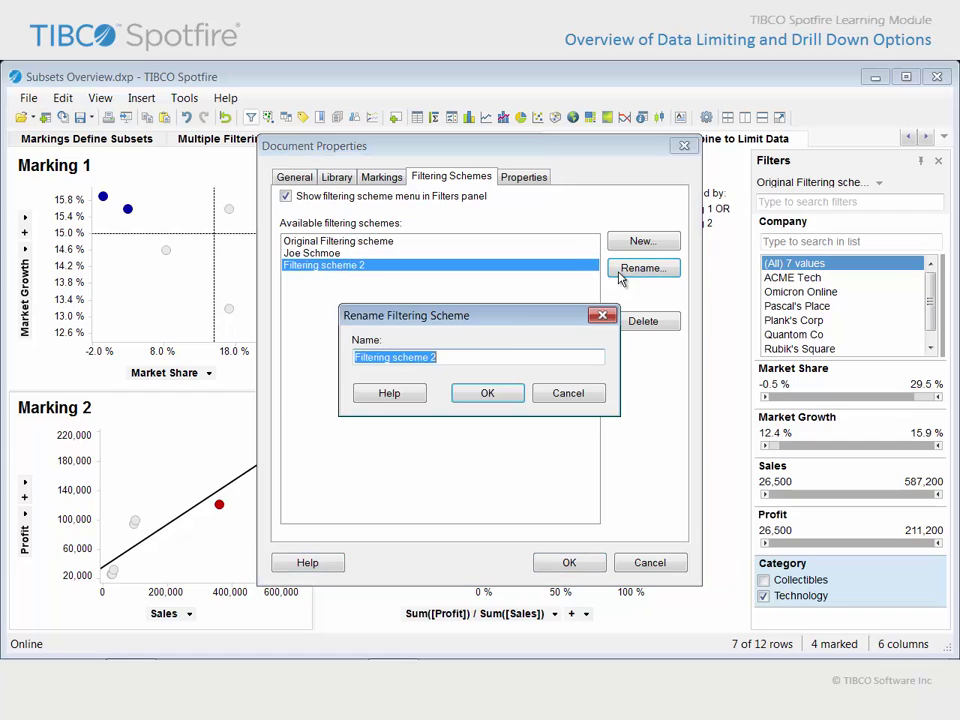
type("Jane Doe")
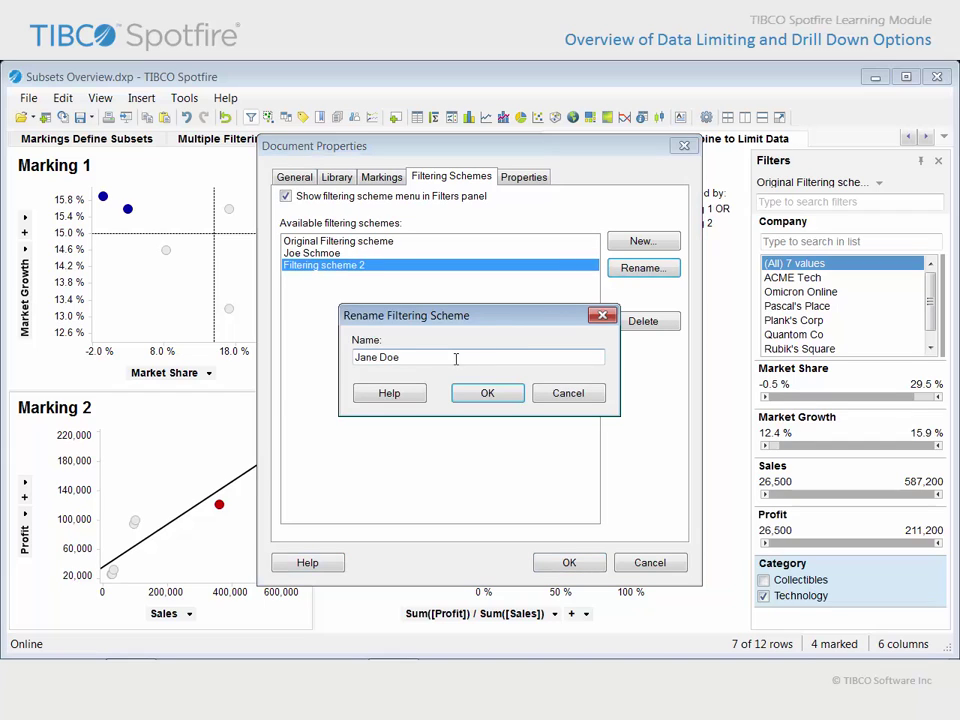
left_click(462, 396)
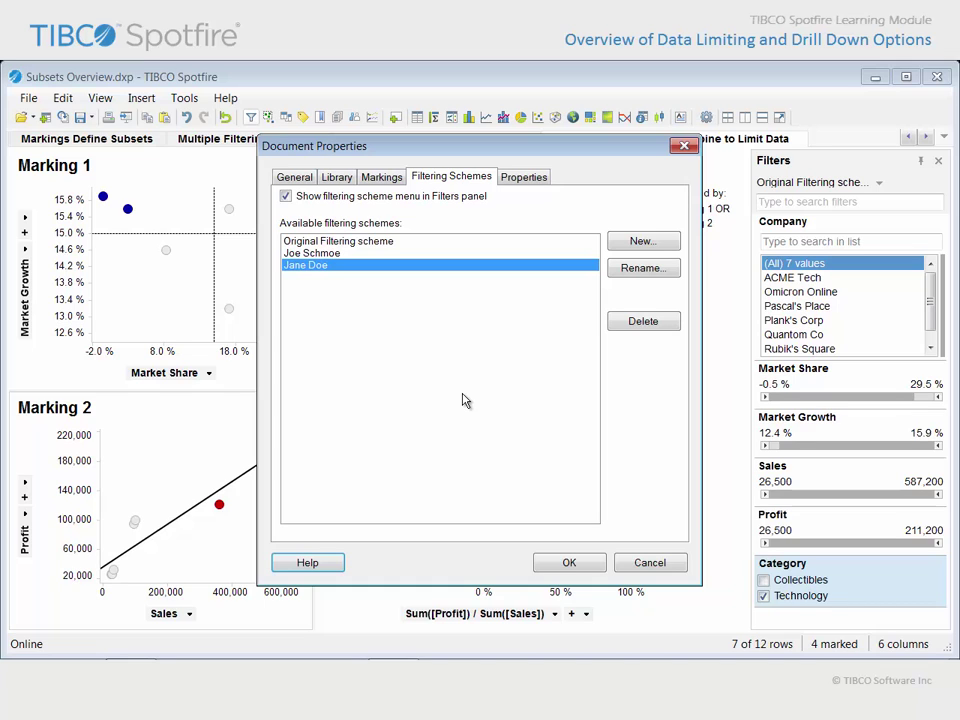
left_click(568, 563)
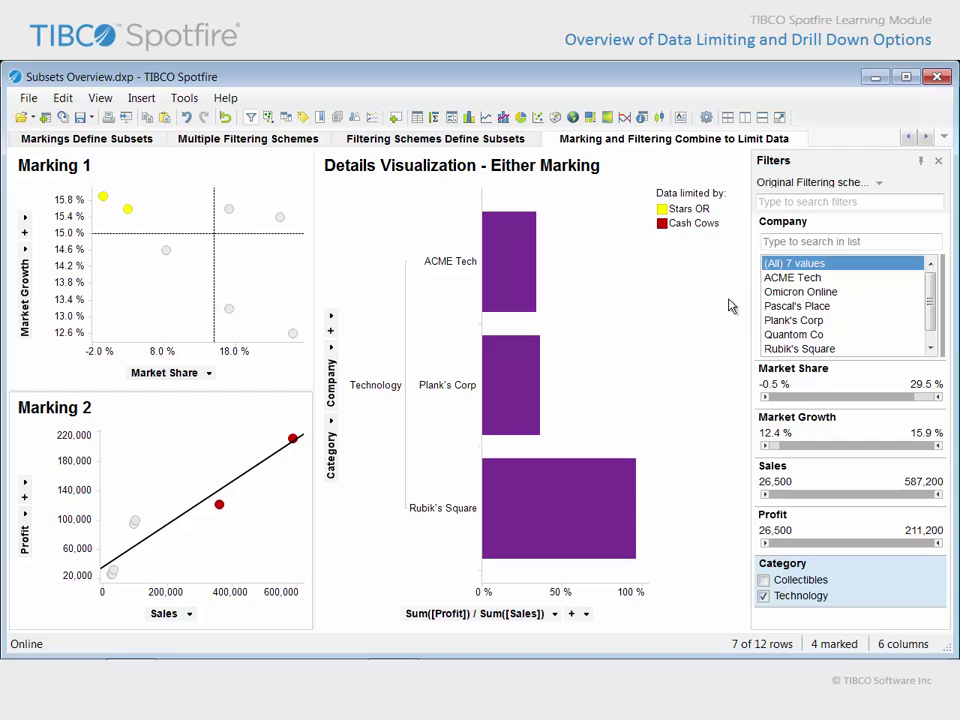